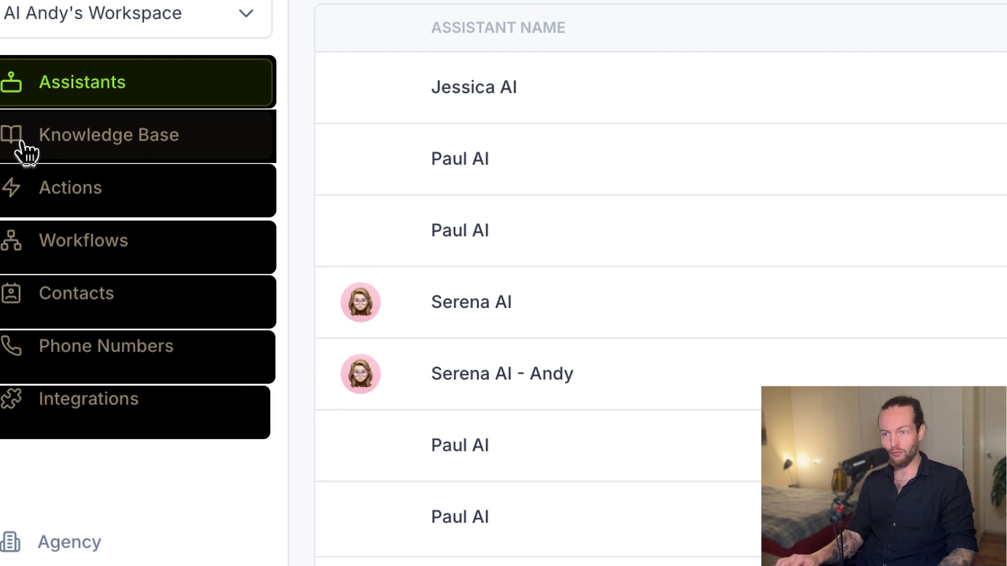
Look through the workspace's Knowledge Base, Actions, Workflows, Contacts and Phone Numbers pages.
{"action": "left_click", "coordinate": [27, 152]}
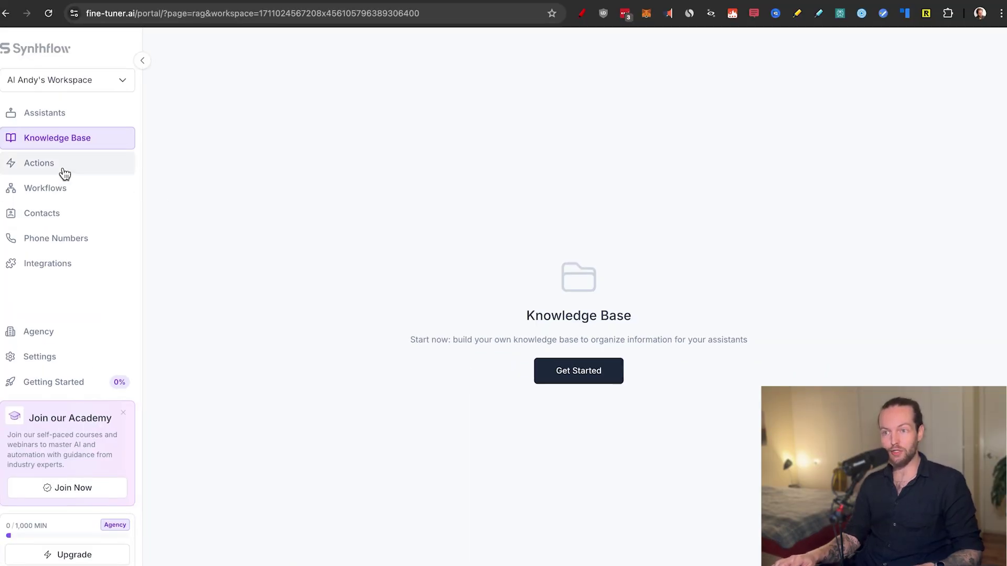
{"action": "left_click", "coordinate": [64, 170]}
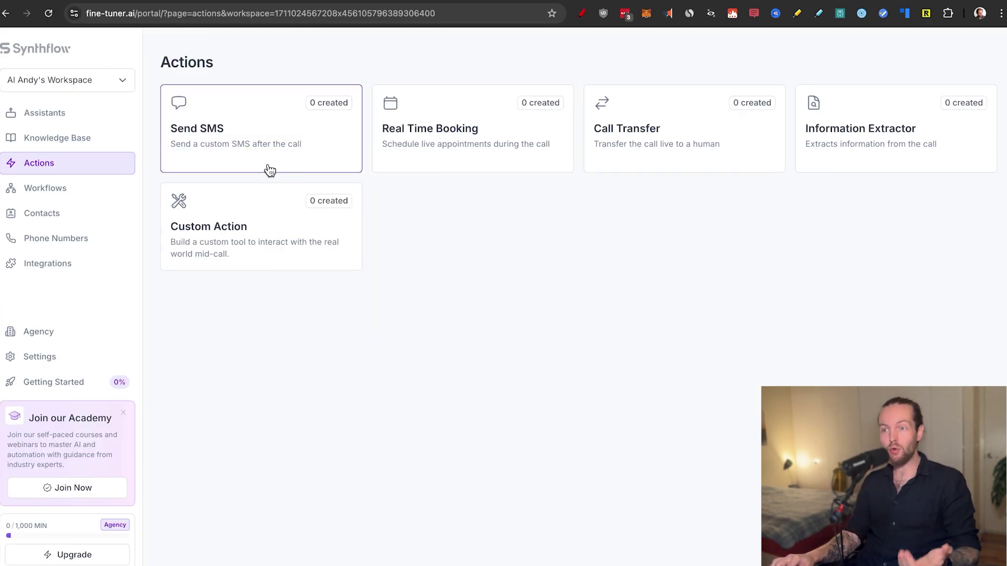
{"action": "left_click", "coordinate": [52, 198]}
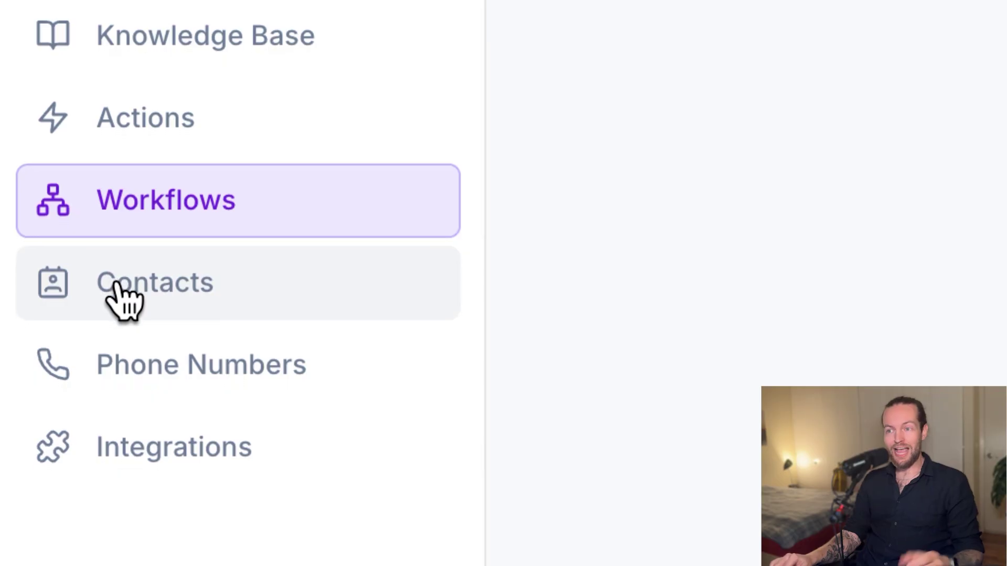
{"action": "left_click", "coordinate": [124, 300]}
{"action": "left_click", "coordinate": [124, 365]}
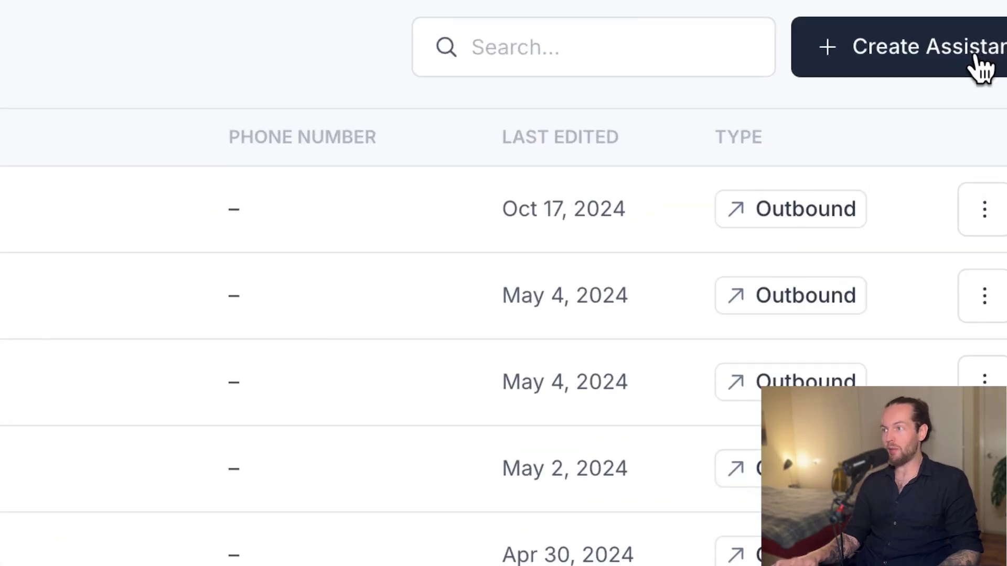
Create a new assistant from the outbound Arthor AI car dealership template after comparing the inbound and outbound templates.
{"action": "left_click", "coordinate": [974, 56]}
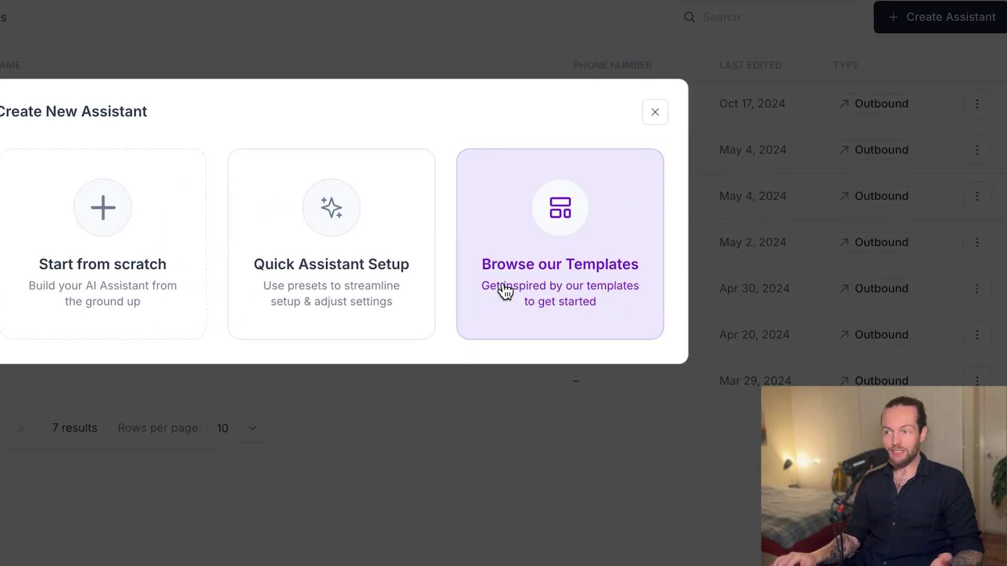
{"action": "left_click", "coordinate": [505, 294]}
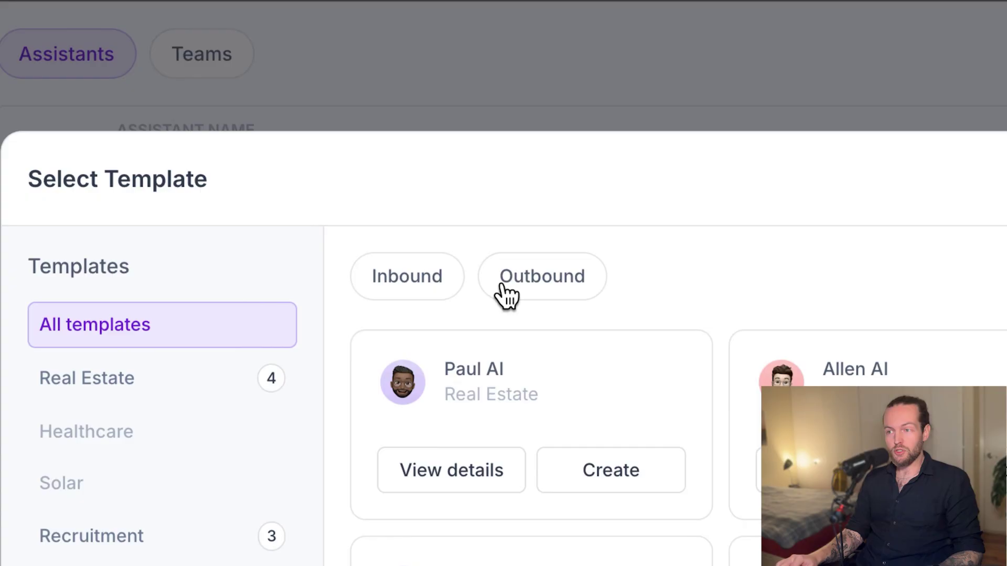
{"action": "left_click", "coordinate": [541, 275]}
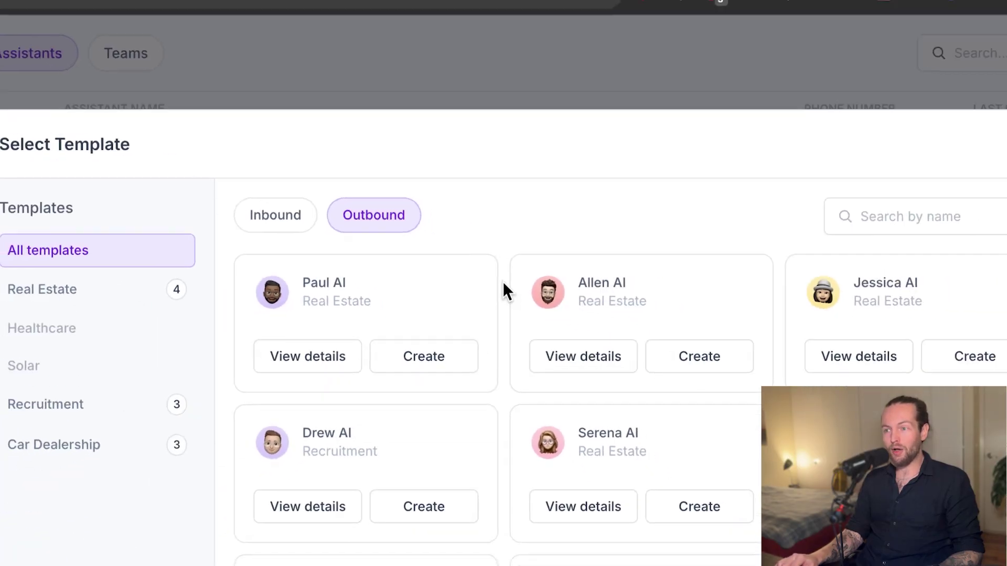
{"action": "scroll", "coordinate": [503, 281], "scroll_direction": "down", "scroll_amount": 2}
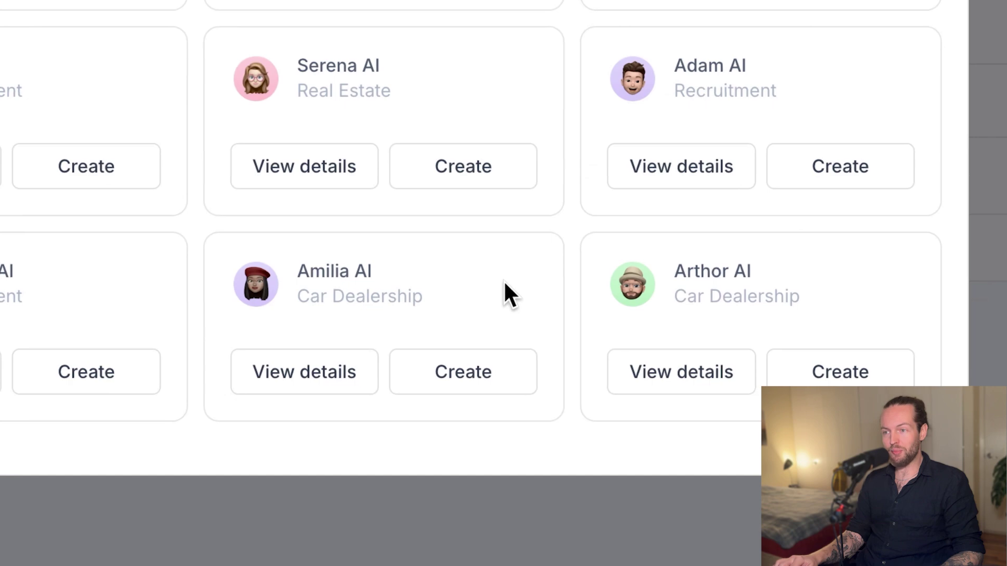
{"action": "scroll", "coordinate": [503, 281], "scroll_direction": "up", "scroll_amount": 5}
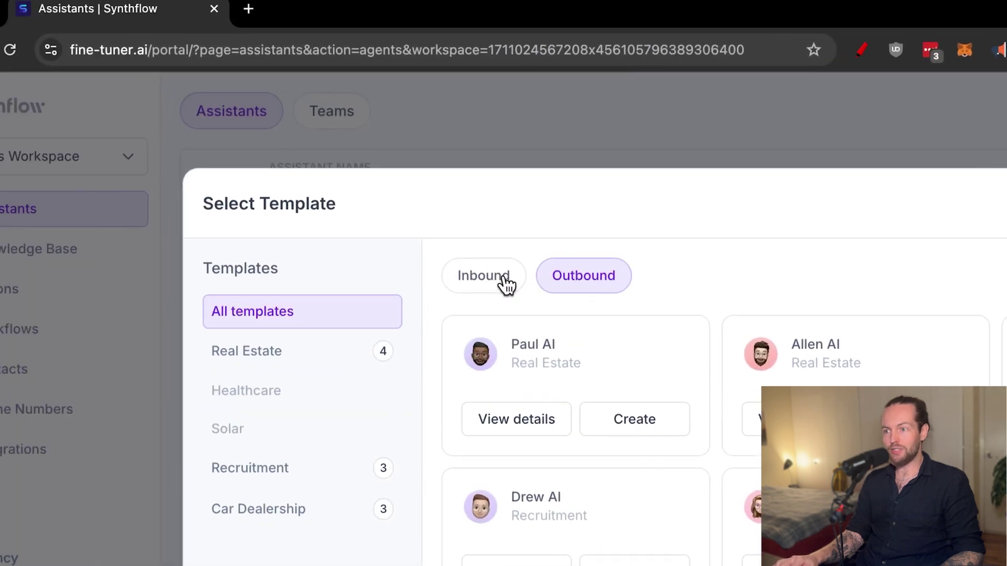
{"action": "left_click", "coordinate": [504, 283]}
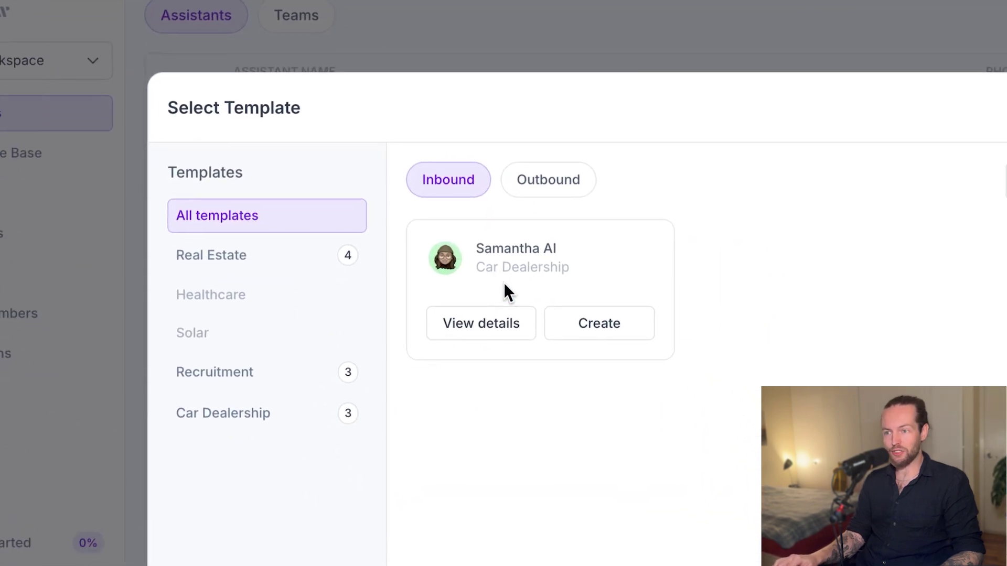
{"action": "left_click", "coordinate": [555, 190]}
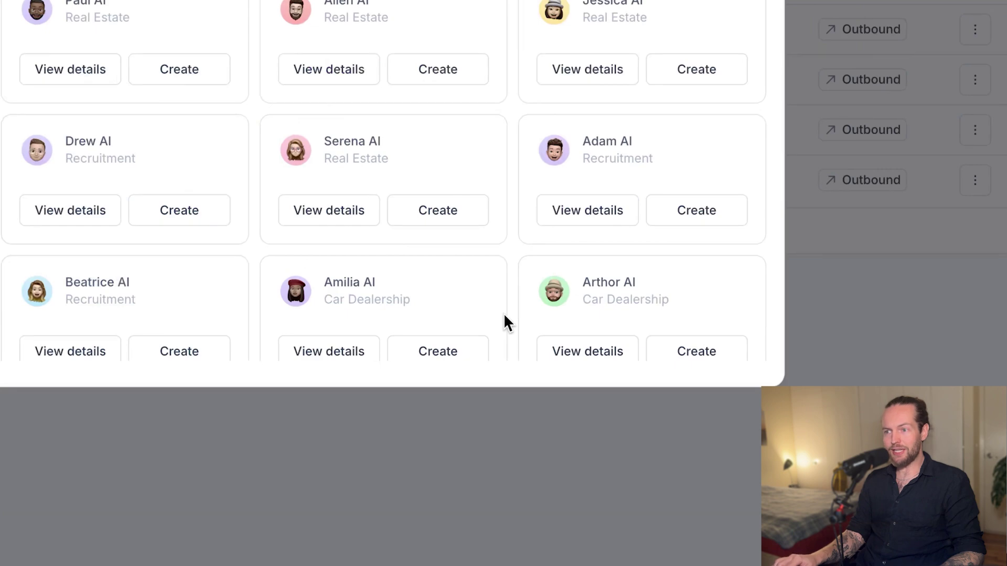
{"action": "scroll", "coordinate": [504, 313], "scroll_direction": "down", "scroll_amount": 1}
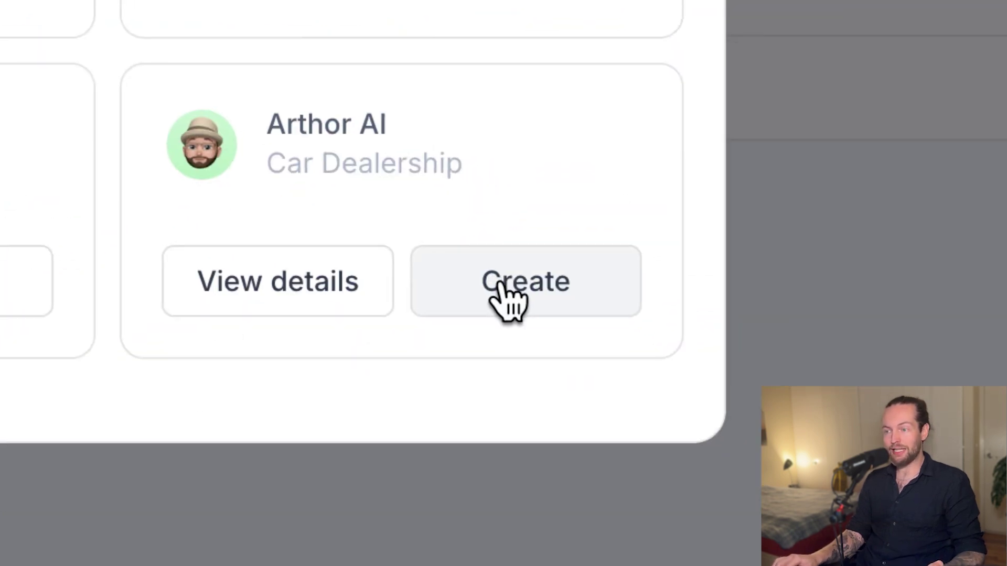
{"action": "left_click", "coordinate": [723, 362]}
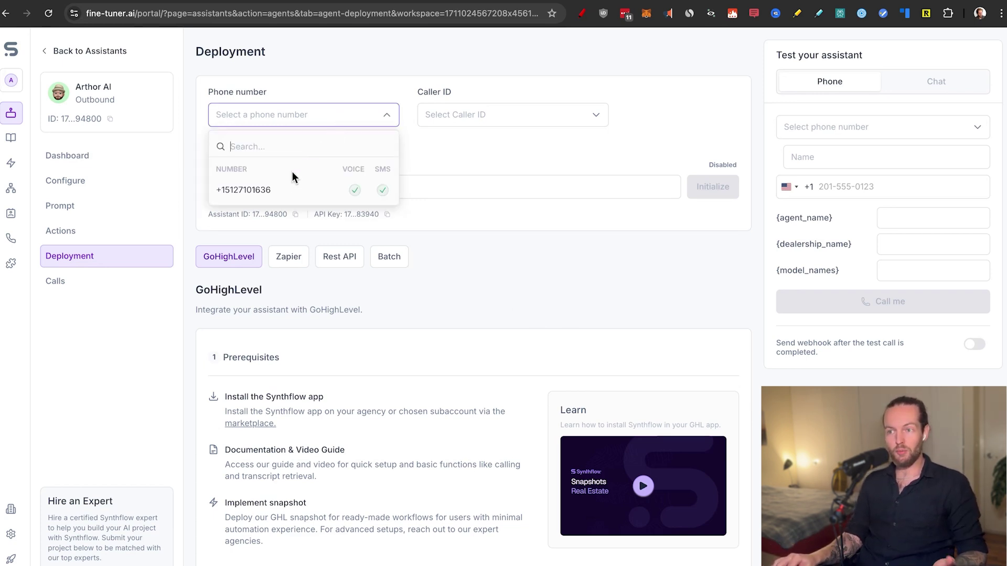
Assign the available phone number to the Arthor AI assistant's deployment and review the assistant's dashboard.
{"action": "left_click", "coordinate": [281, 192]}
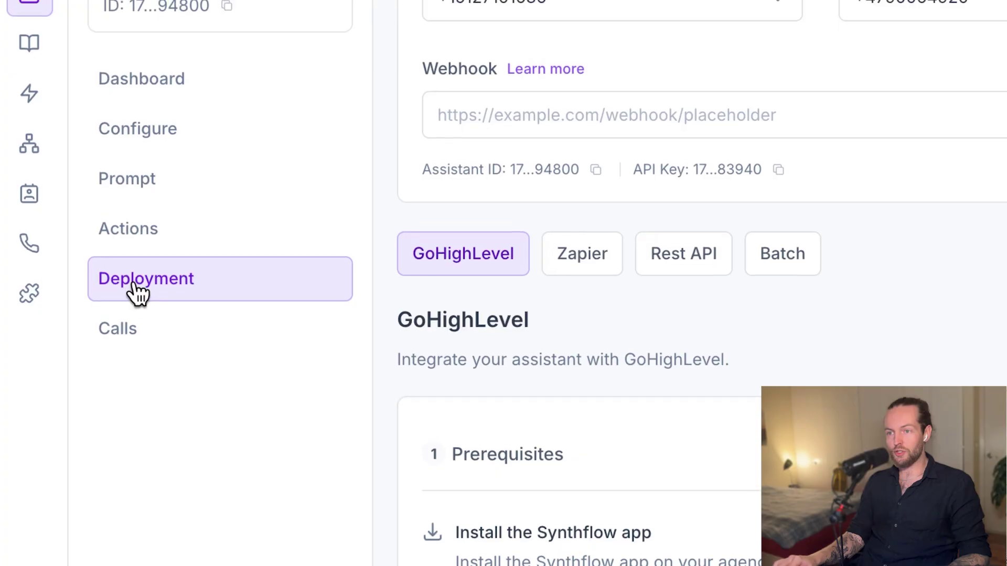
{"action": "left_click", "coordinate": [144, 92]}
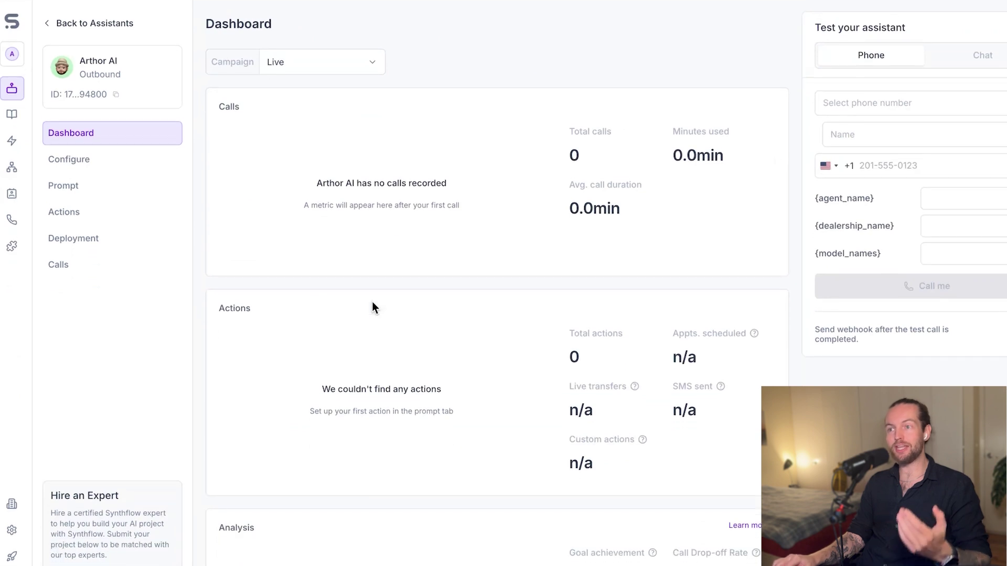
{"action": "scroll", "coordinate": [373, 307], "scroll_direction": "down", "scroll_amount": 3}
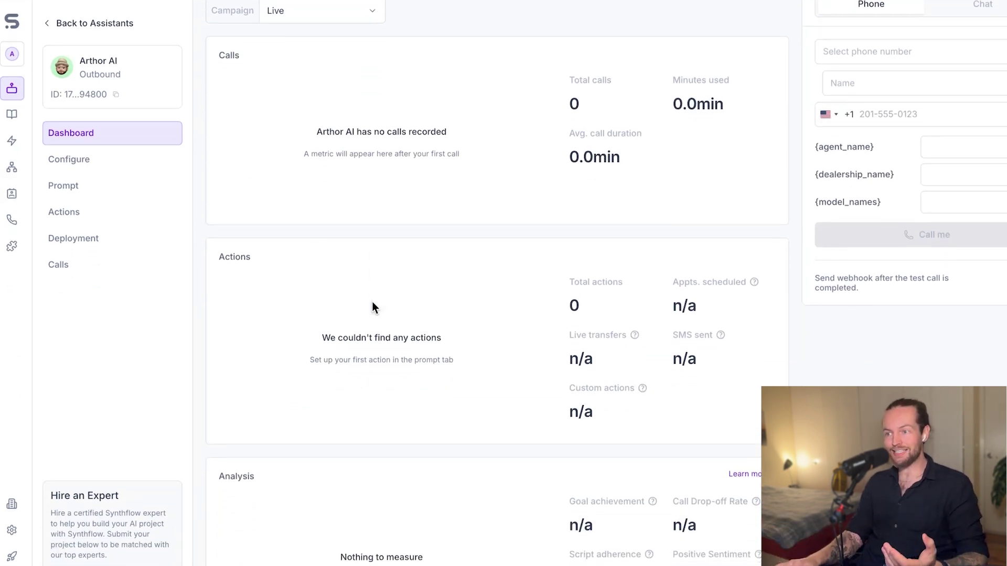
{"action": "scroll", "coordinate": [470, 362], "scroll_direction": "up", "scroll_amount": 3}
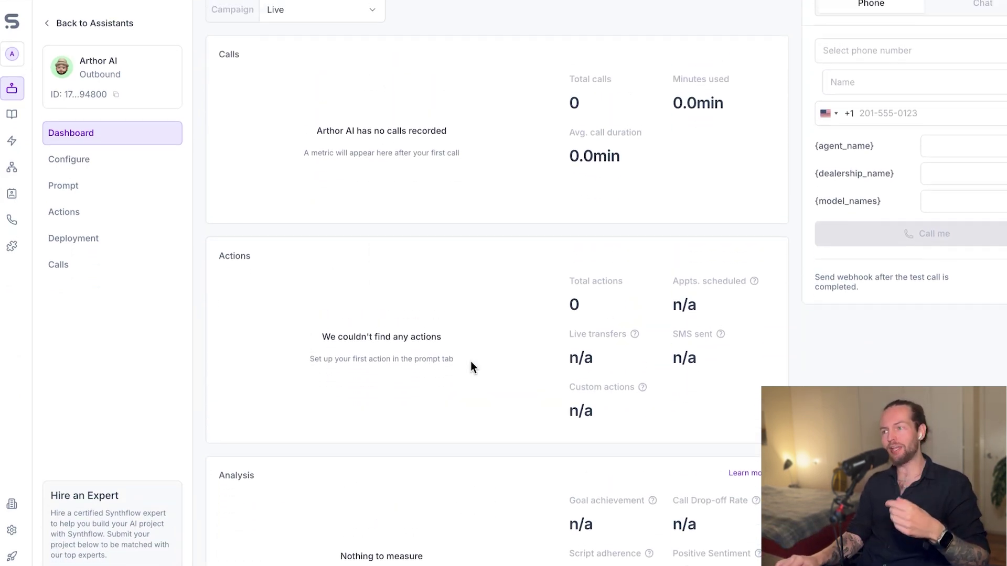
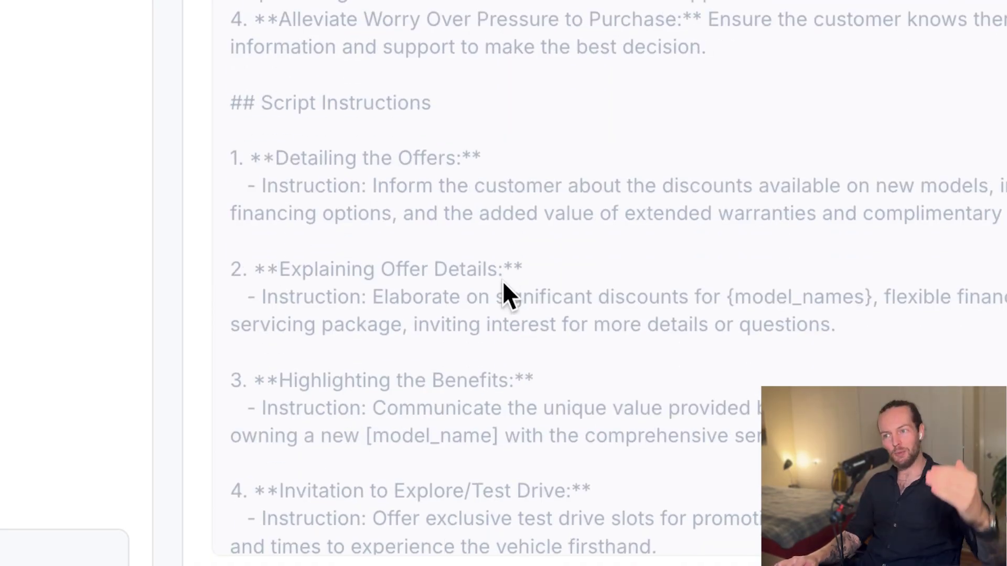
Examine the Arthor AI prompt's script instructions, variables and custom greeting, including in the prompt editor.
{"action": "scroll", "coordinate": [502, 283], "scroll_direction": "down", "scroll_amount": 7}
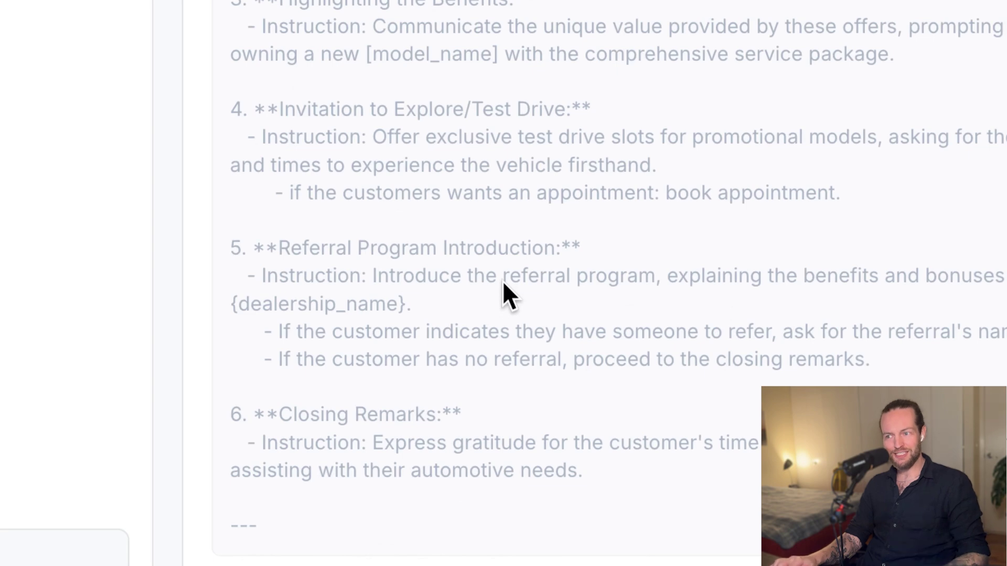
{"action": "scroll", "coordinate": [502, 283], "scroll_direction": "down", "scroll_amount": 3}
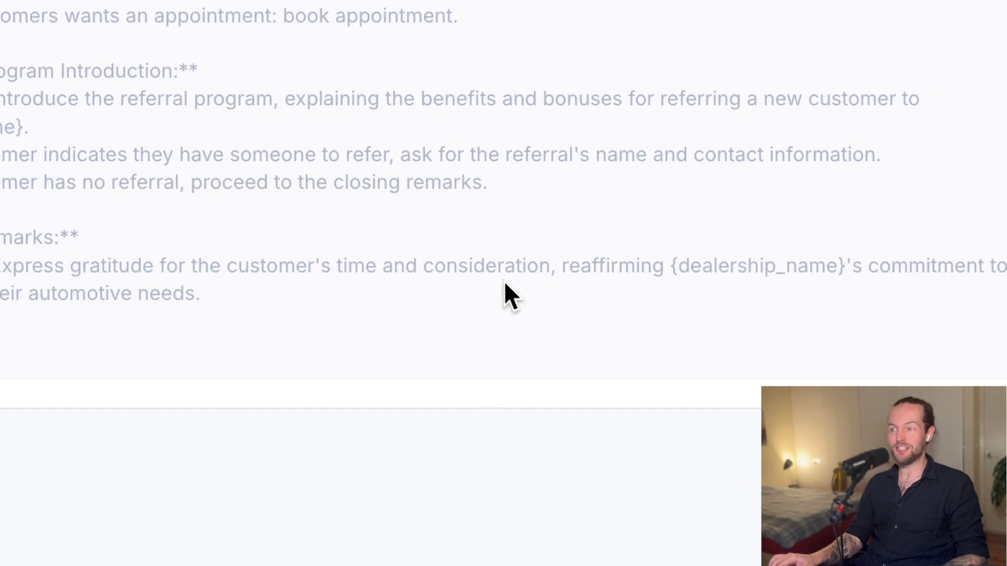
{"action": "left_click", "coordinate": [545, 215]}
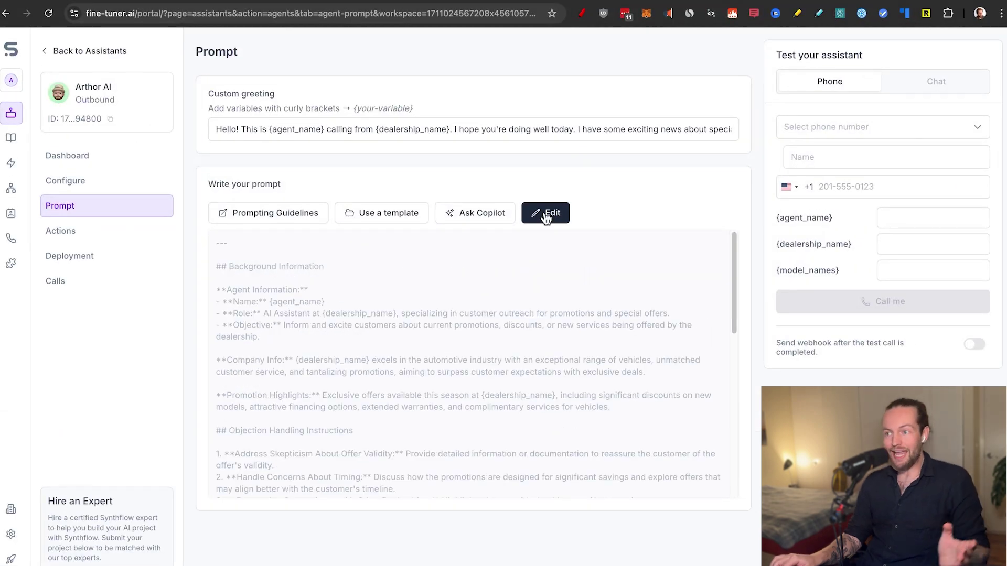
{"action": "left_click", "coordinate": [545, 215]}
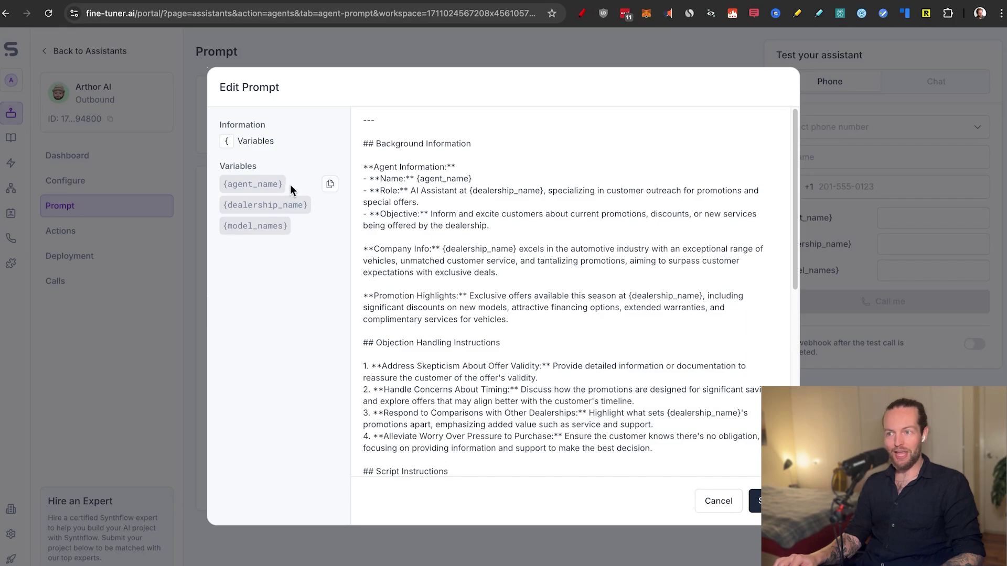
{"action": "scroll", "coordinate": [550, 286], "scroll_direction": "down", "scroll_amount": 12}
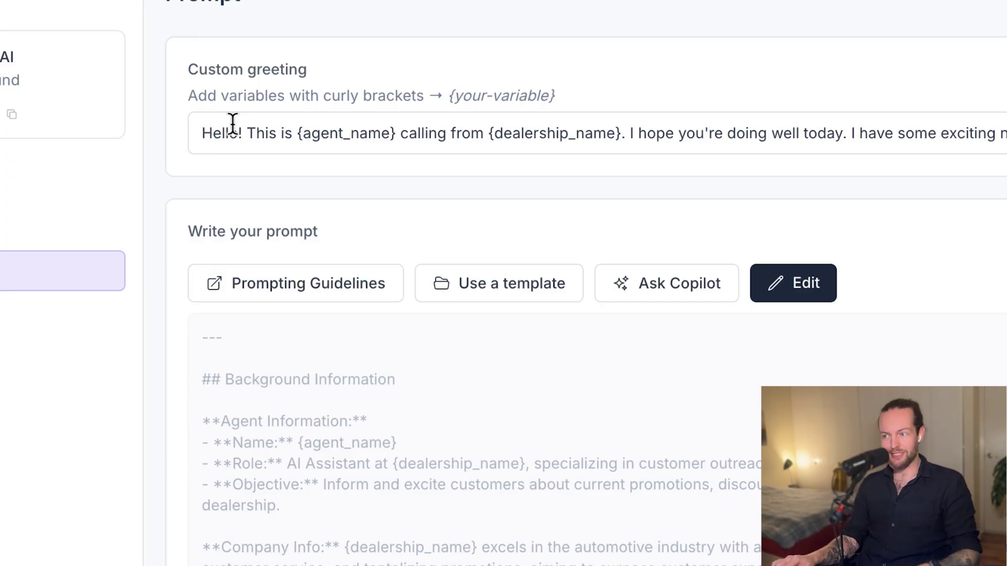
{"action": "scroll", "coordinate": [514, 518], "scroll_direction": "down", "scroll_amount": 1}
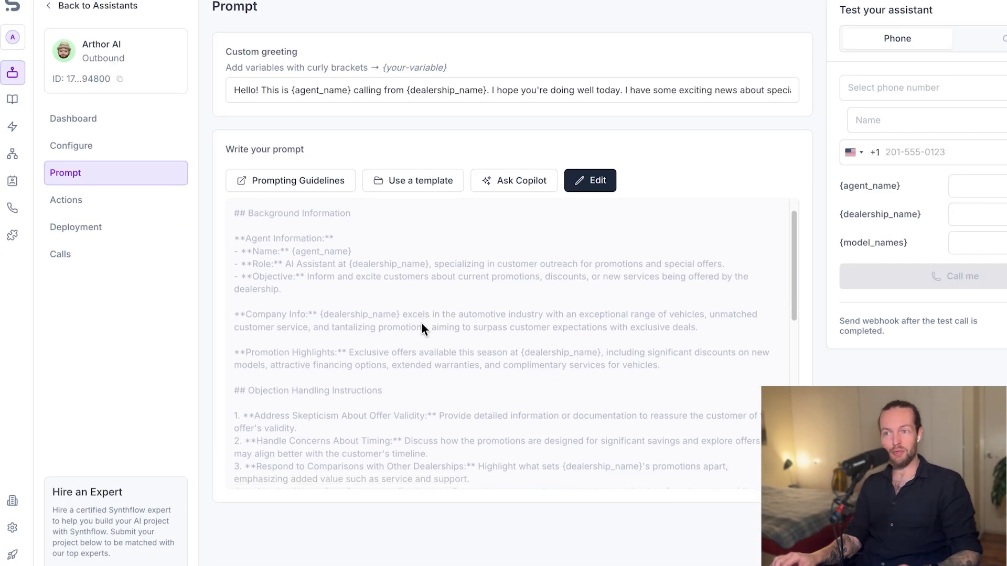
Play a sample of the assistant's current voice, Arthor - Mature and Studious, from its voice configuration.
{"action": "left_click", "coordinate": [127, 209]}
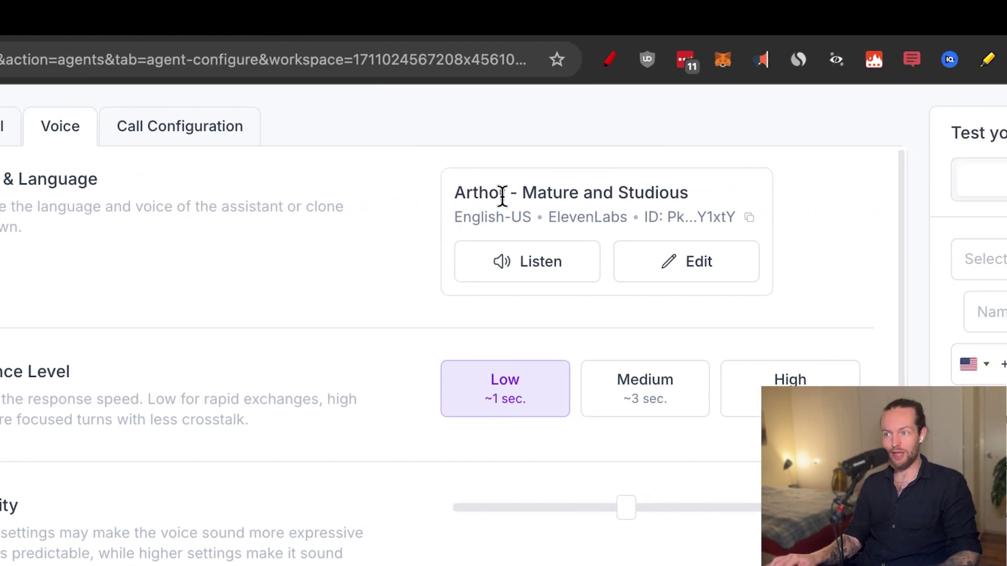
{"action": "left_click", "coordinate": [502, 259]}
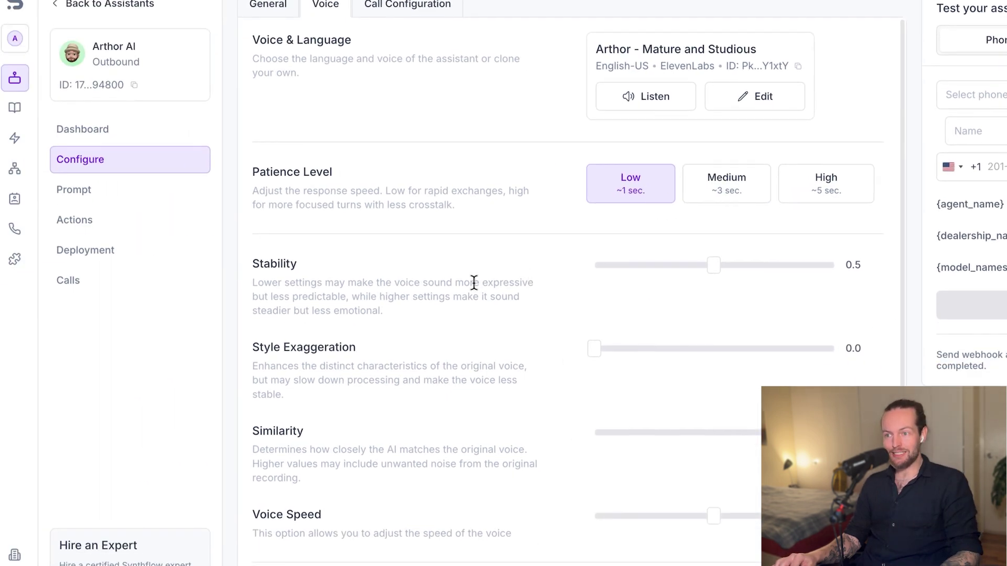
Set the assistant voice's Stability to 0.5 and Style Exaggeration to 0.3.
{"action": "scroll", "coordinate": [503, 283], "scroll_direction": "down", "scroll_amount": 1}
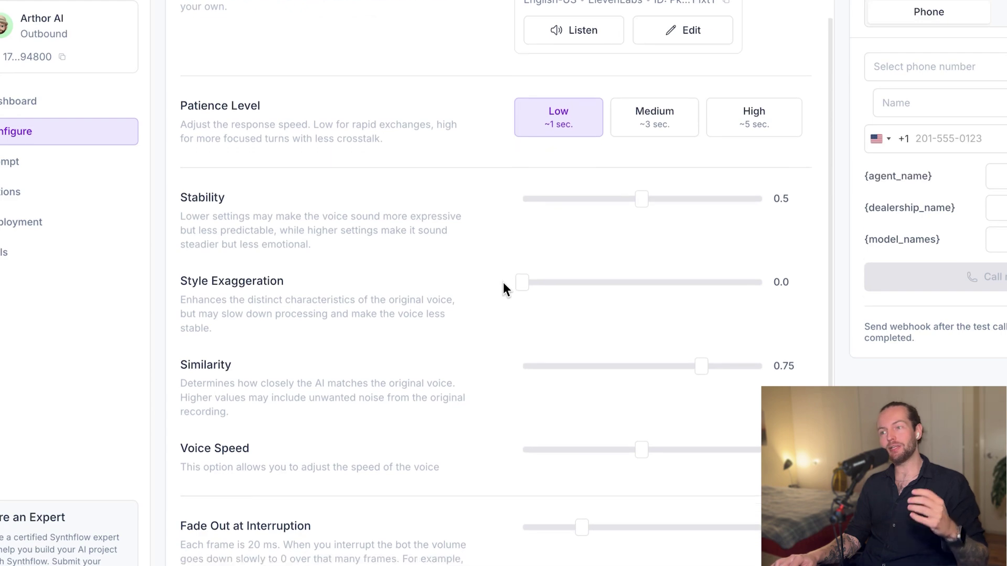
{"action": "scroll", "coordinate": [502, 283], "scroll_direction": "down", "scroll_amount": 2}
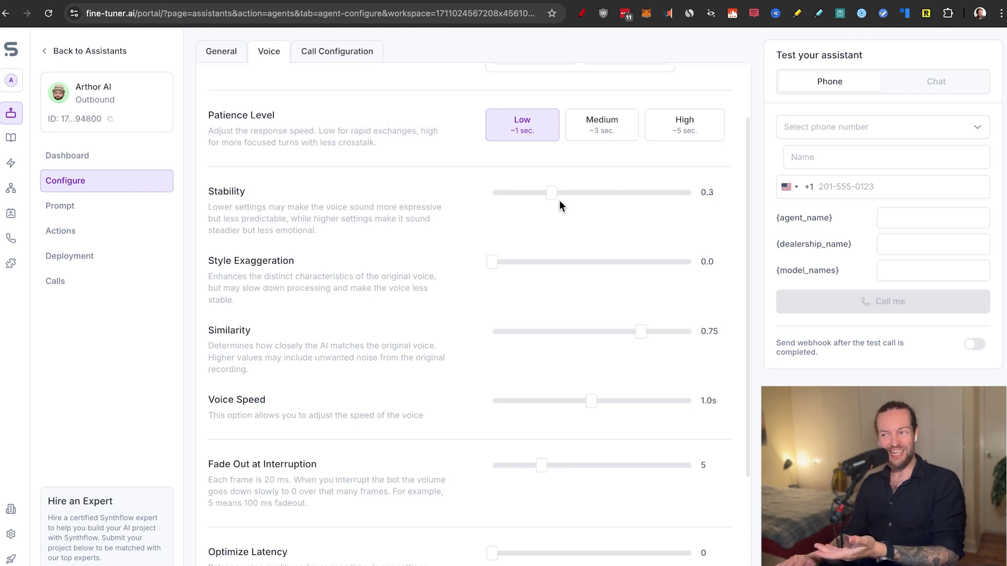
{"action": "left_click_drag", "start_coordinate": [560, 199], "coordinate": [589, 200]}
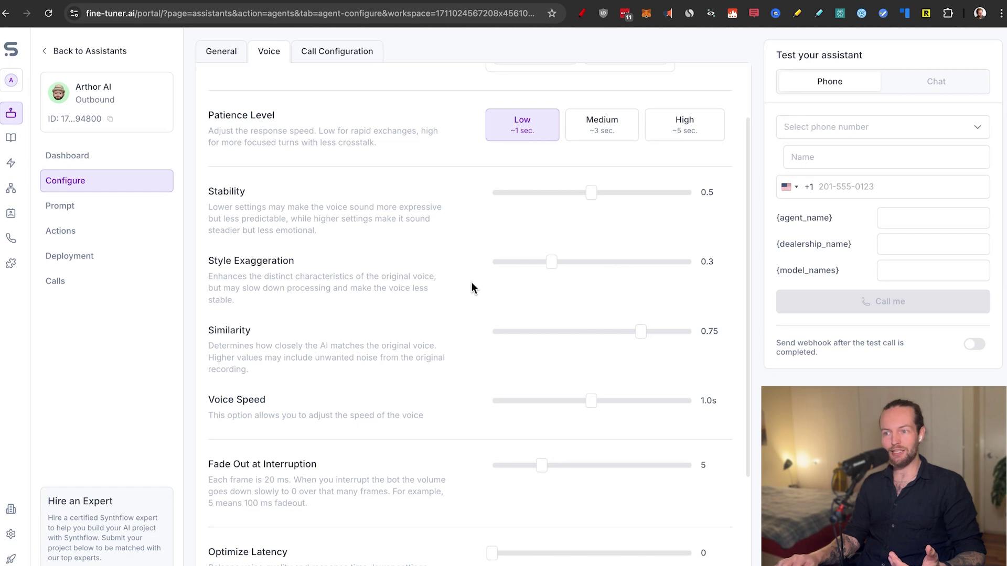
Review the remaining voice settings, open the voice selection and play the Alice - calm & composed and Phoebe preset voices.
{"action": "scroll", "coordinate": [461, 291], "scroll_direction": "down", "scroll_amount": 4}
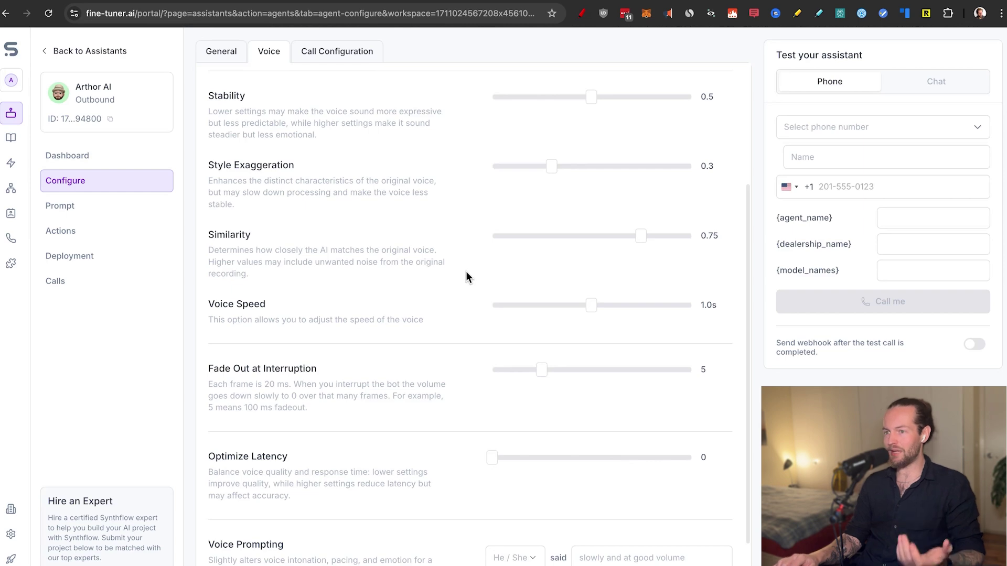
{"action": "scroll", "coordinate": [466, 271], "scroll_direction": "down", "scroll_amount": 2}
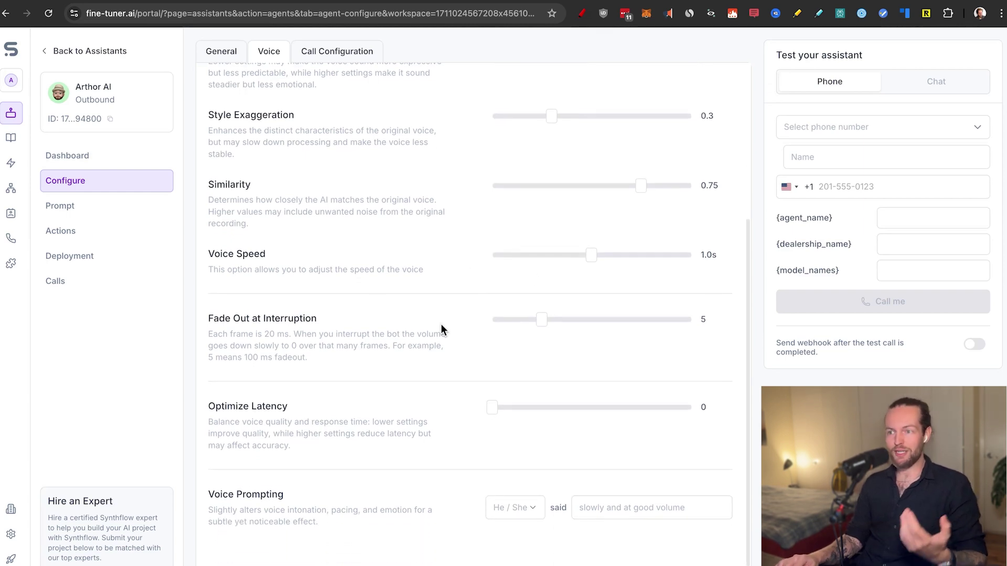
{"action": "scroll", "coordinate": [441, 325], "scroll_direction": "down", "scroll_amount": 1}
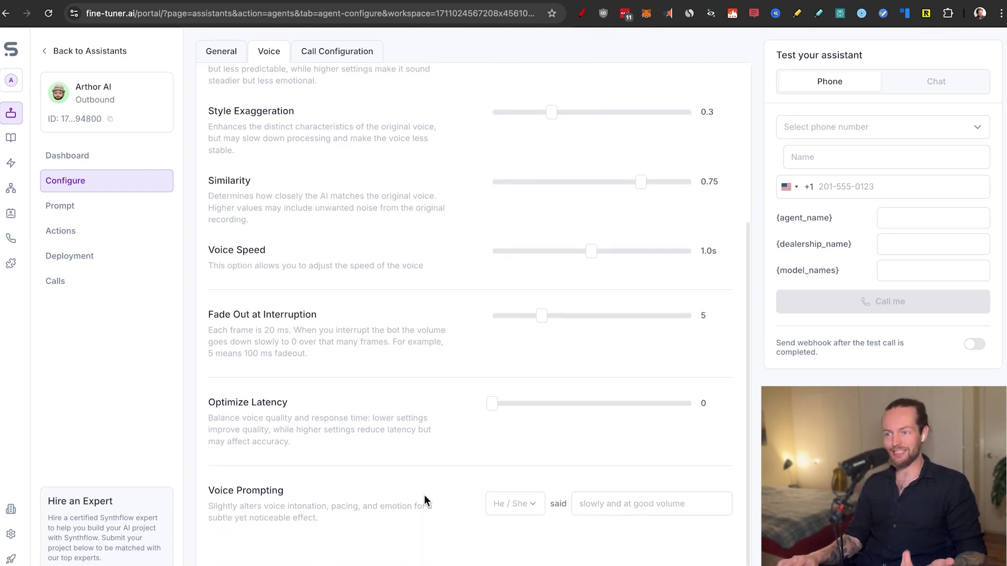
{"action": "scroll", "coordinate": [485, 479], "scroll_direction": "up", "scroll_amount": 5}
{"action": "left_click", "coordinate": [635, 130]}
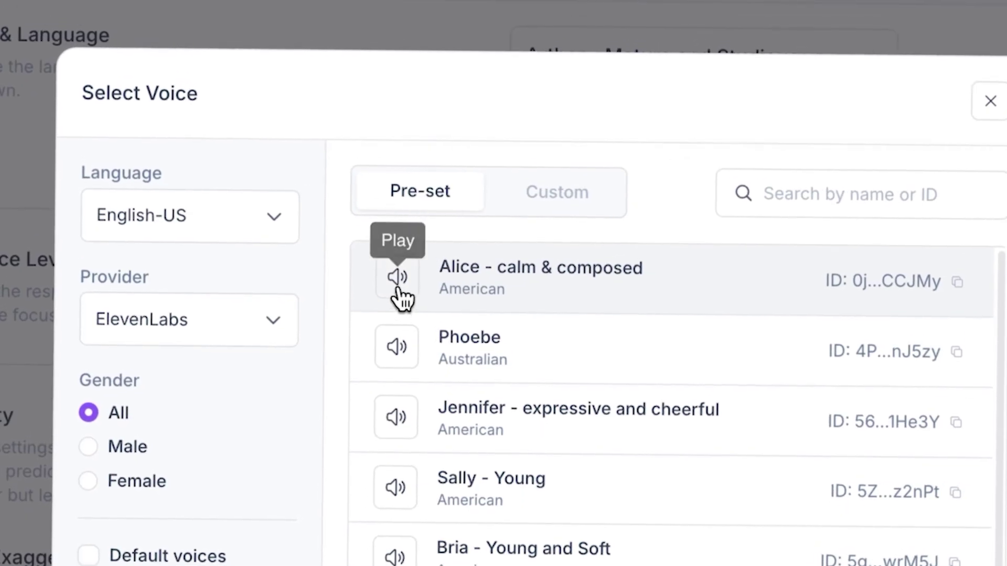
{"action": "left_click", "coordinate": [433, 197]}
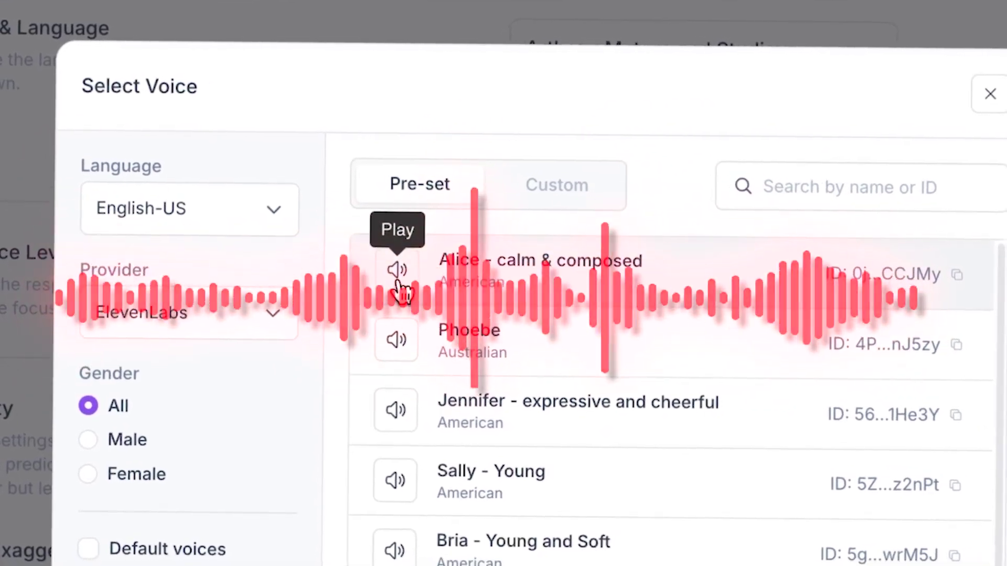
{"action": "left_click", "coordinate": [396, 339]}
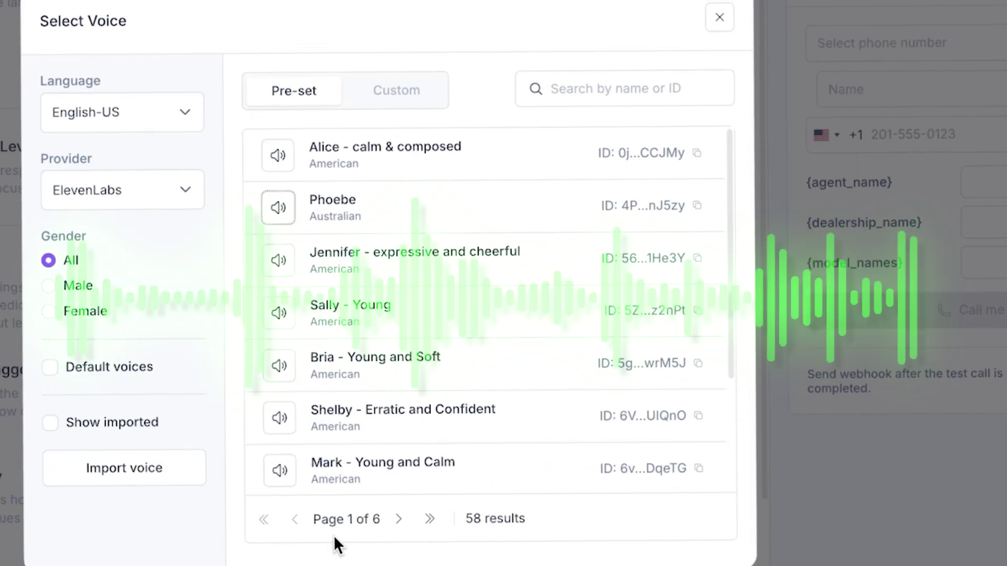
Play the Mark - Young and Calm preset voice, look through the other pre-set voices and close the voice selection.
{"action": "scroll", "coordinate": [513, 338], "scroll_direction": "down", "scroll_amount": 3}
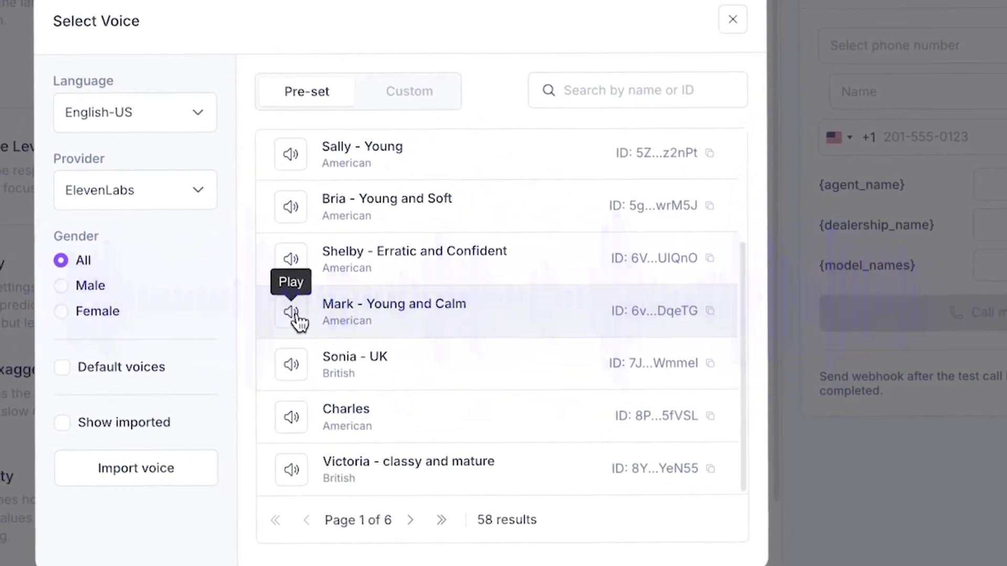
{"action": "left_click", "coordinate": [292, 313]}
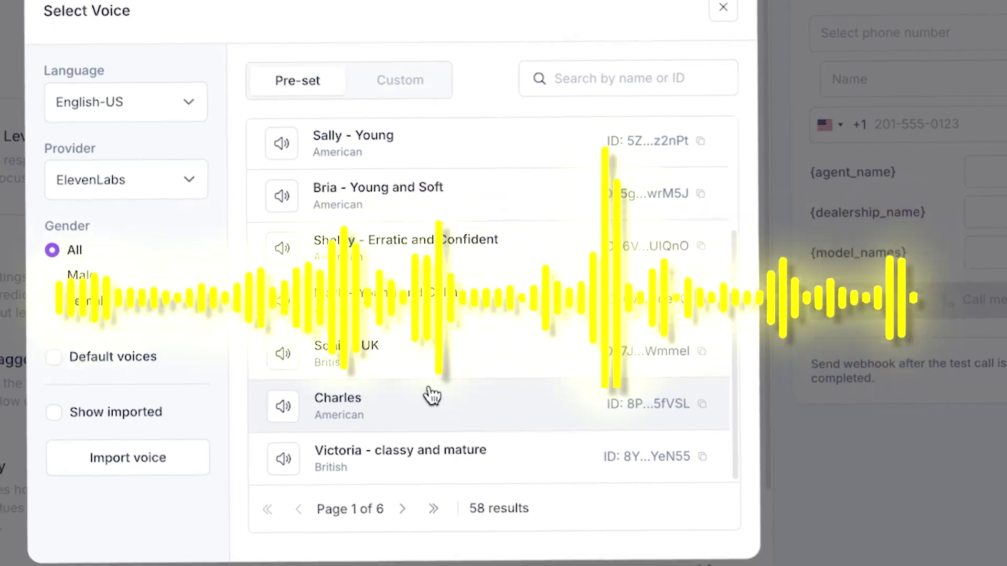
{"action": "scroll", "coordinate": [429, 388], "scroll_direction": "up", "scroll_amount": 3}
{"action": "scroll", "coordinate": [561, 365], "scroll_direction": "down", "scroll_amount": 3}
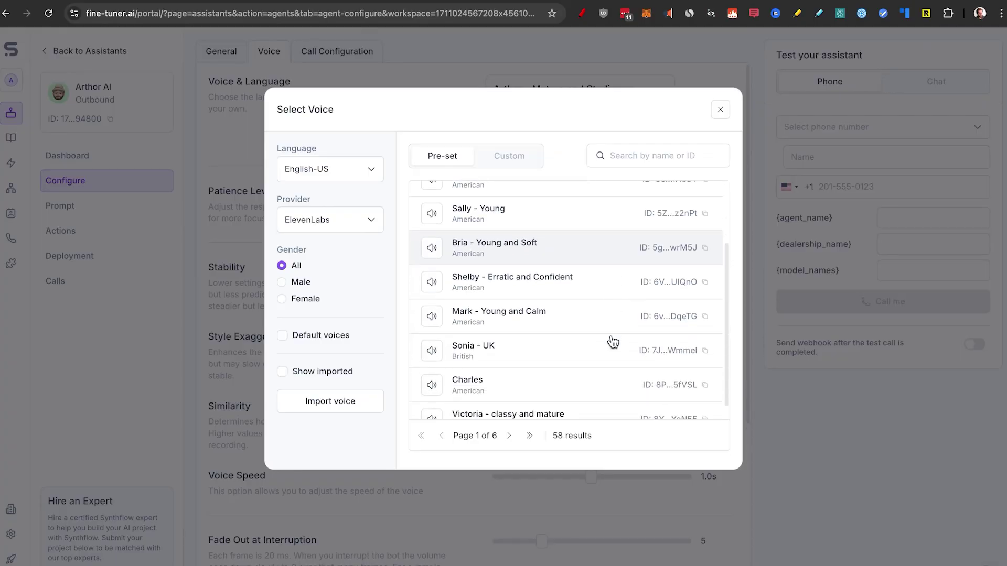
{"action": "scroll", "coordinate": [612, 341], "scroll_direction": "down", "scroll_amount": 1}
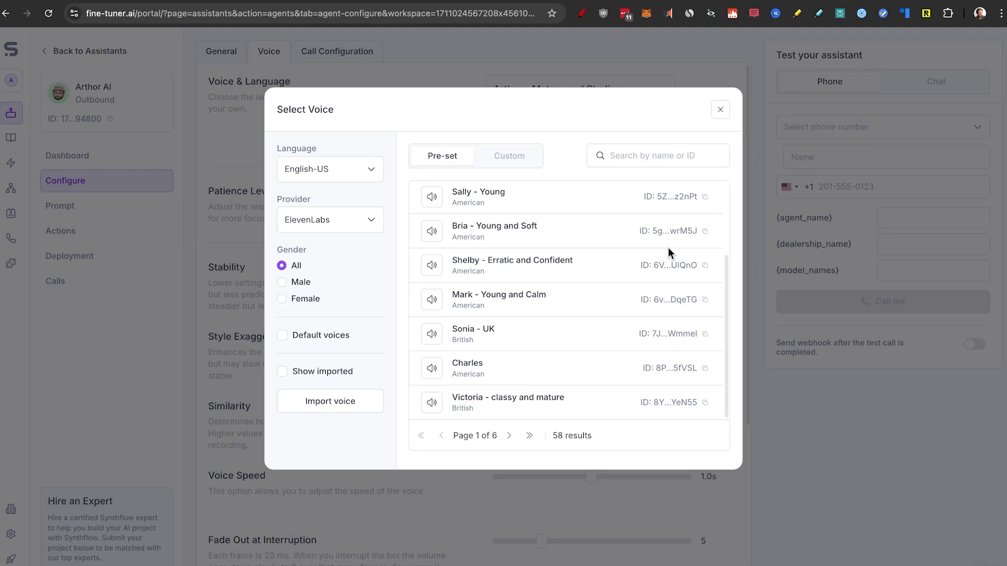
{"action": "left_click", "coordinate": [145, 323]}
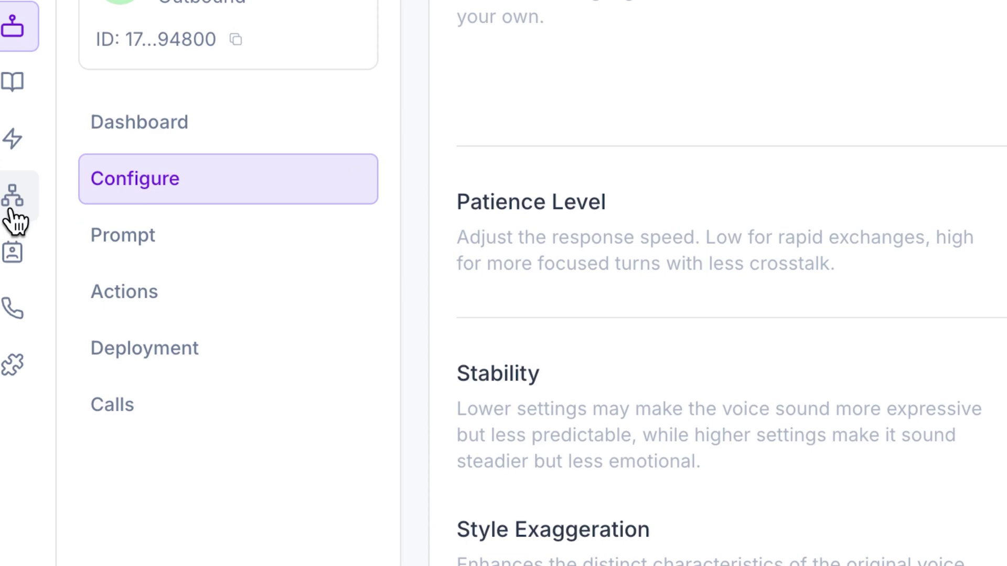
Create a new workflow named Lead Qualified with the Make Call event type.
{"action": "left_click", "coordinate": [25, 286]}
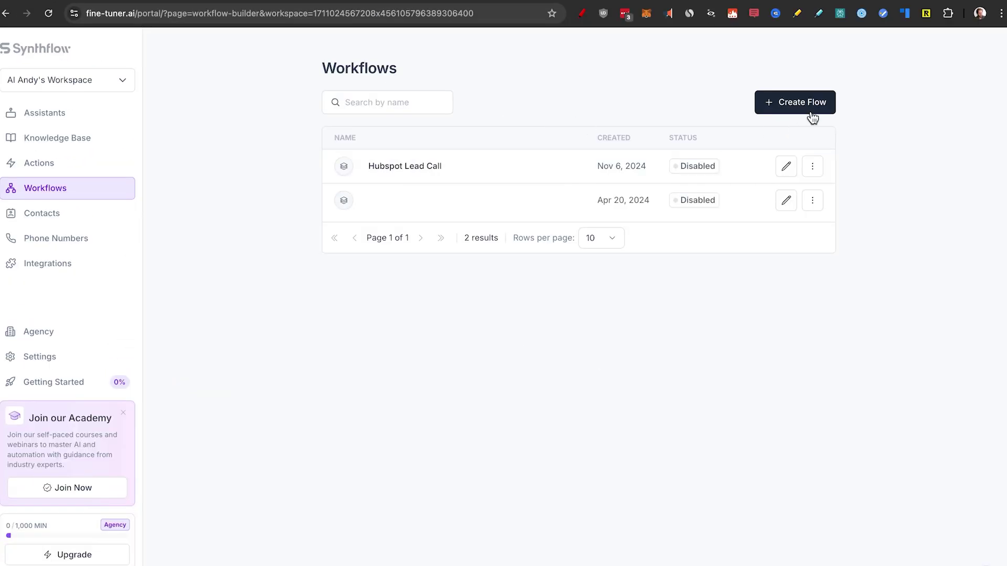
{"action": "left_click", "coordinate": [808, 108]}
{"action": "left_click", "coordinate": [641, 202]}
{"action": "type", "text": "Lead Qualified"}
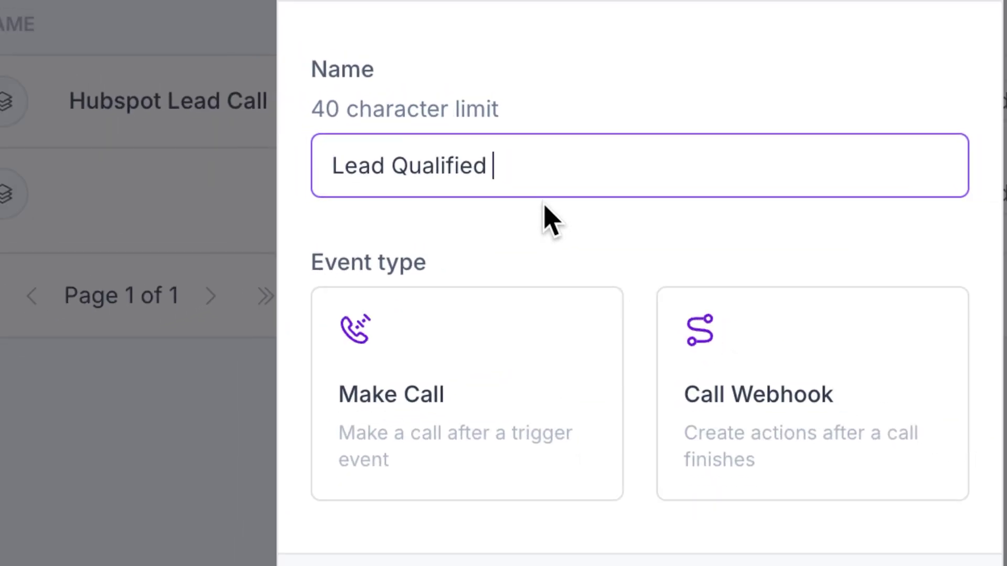
{"action": "left_click", "coordinate": [486, 336]}
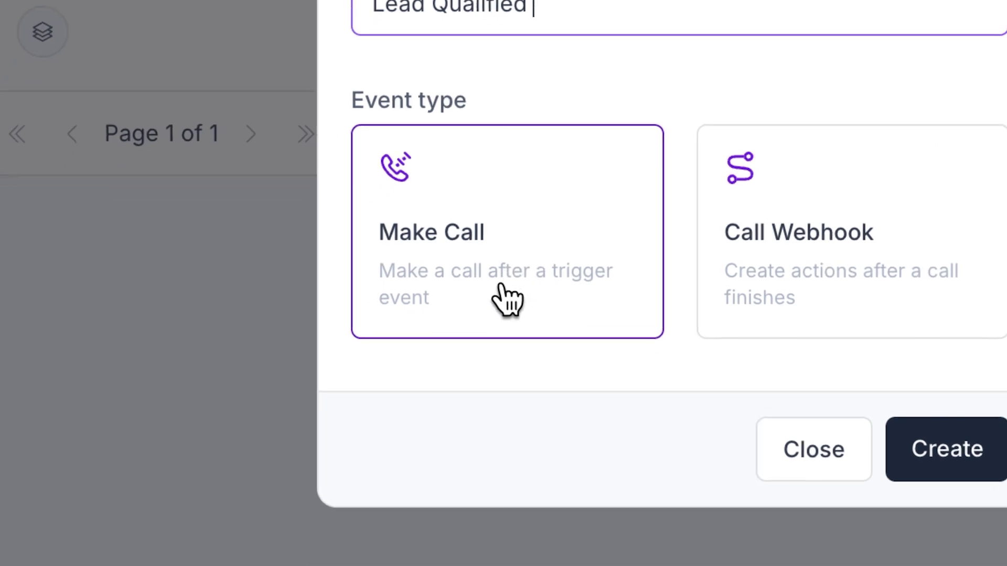
{"action": "left_click", "coordinate": [507, 299]}
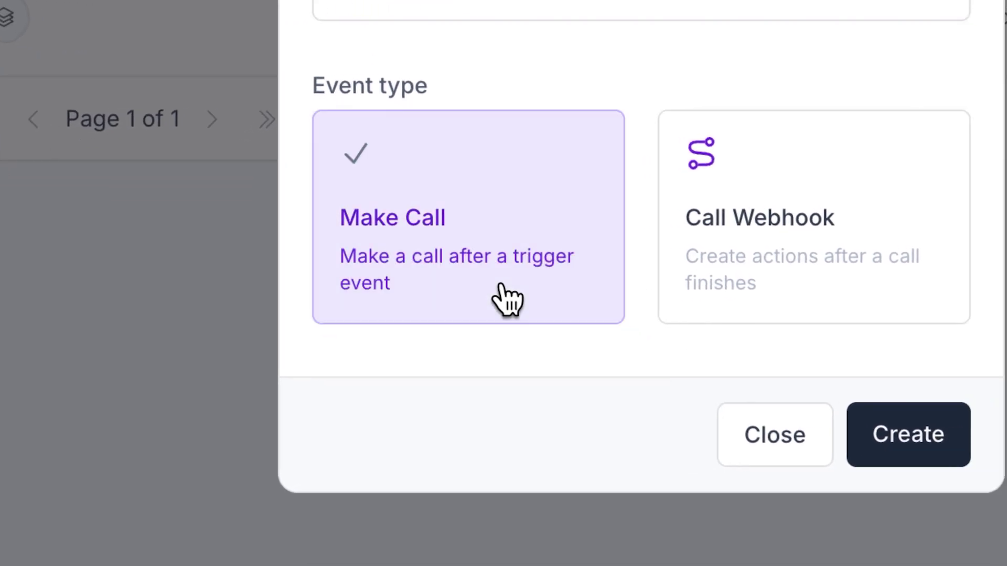
{"action": "left_click", "coordinate": [908, 435]}
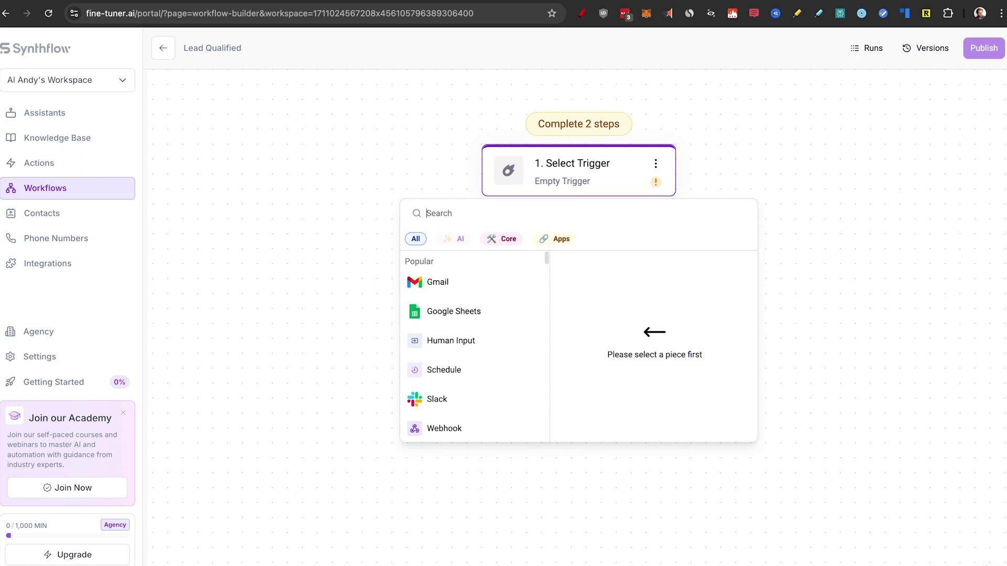
Search the workflow triggers for HubSpot and set New Contact Added as the trigger.
{"action": "type", "text": "Hubs"}
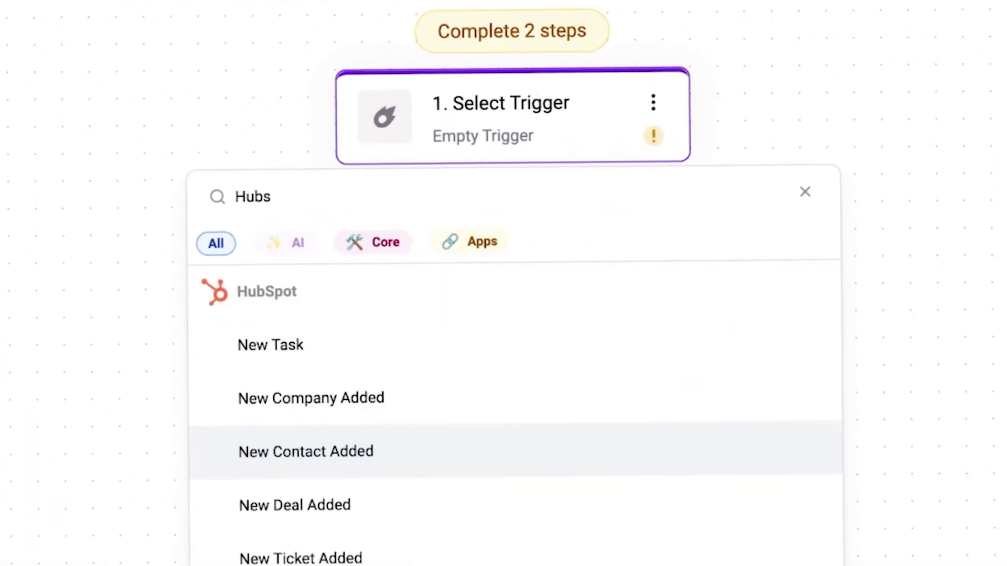
{"action": "type", "text": "to"}
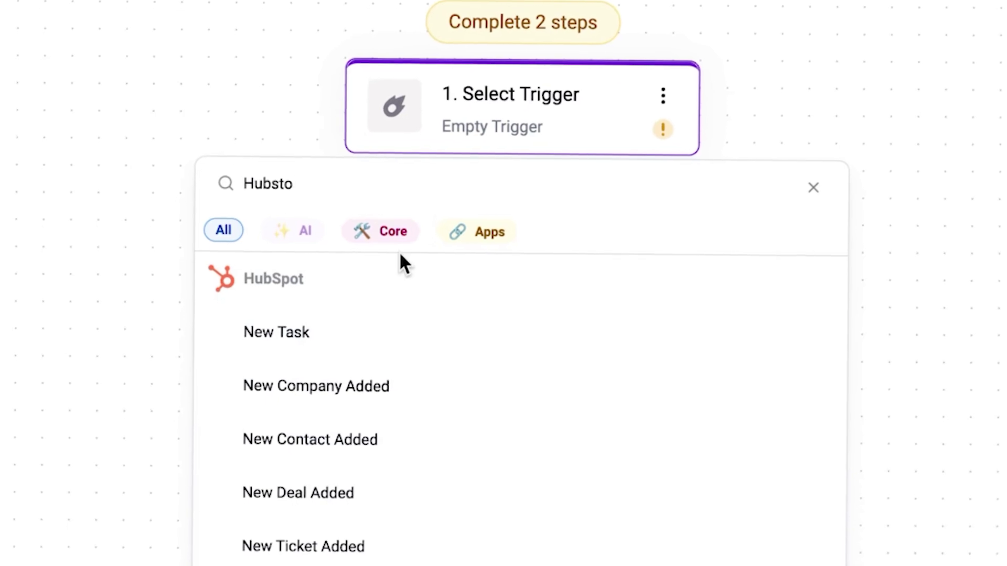
{"action": "scroll", "coordinate": [479, 436], "scroll_direction": "down", "scroll_amount": 1}
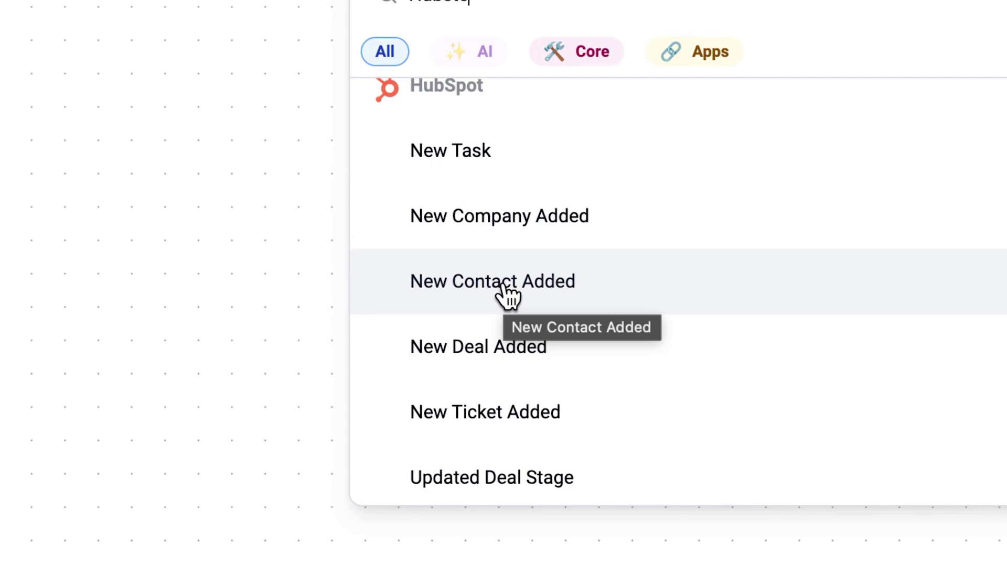
{"action": "left_click", "coordinate": [503, 288]}
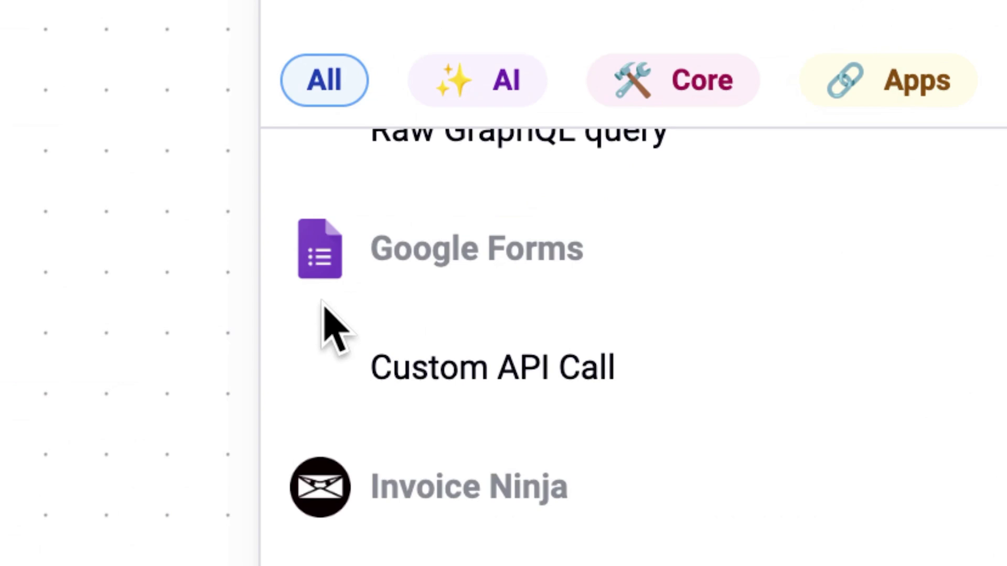
Browse the pieces that can be added after the Make Phone Call step and close the list without adding one.
{"action": "left_click", "coordinate": [332, 200]}
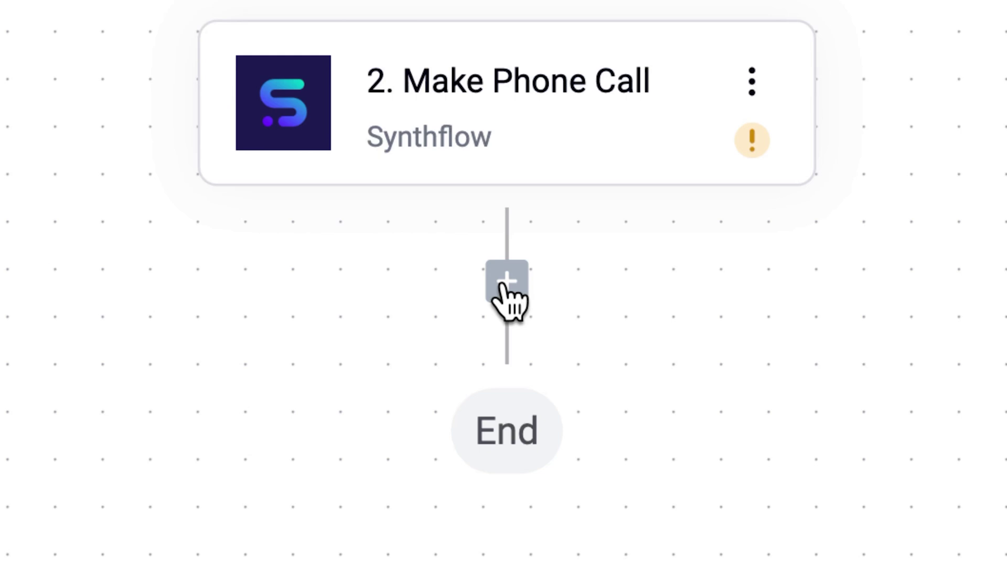
{"action": "left_click", "coordinate": [505, 286]}
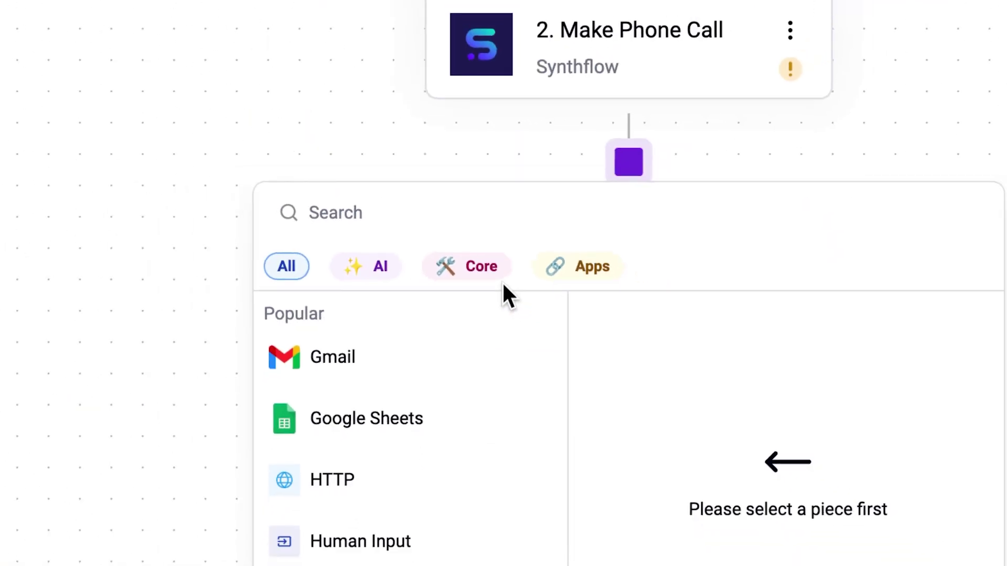
{"action": "scroll", "coordinate": [504, 440], "scroll_direction": "down", "scroll_amount": 10}
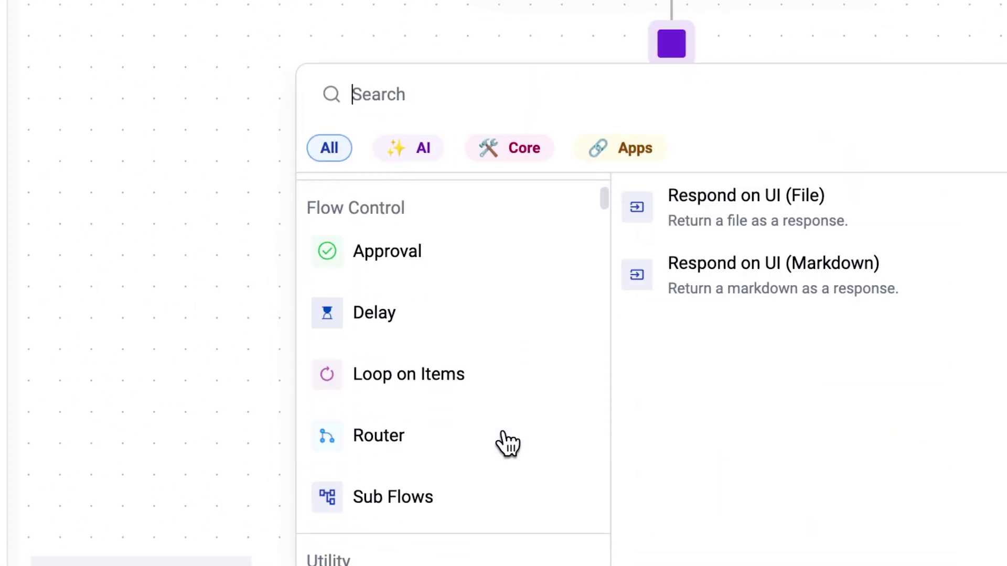
{"action": "scroll", "coordinate": [507, 443], "scroll_direction": "down", "scroll_amount": 8}
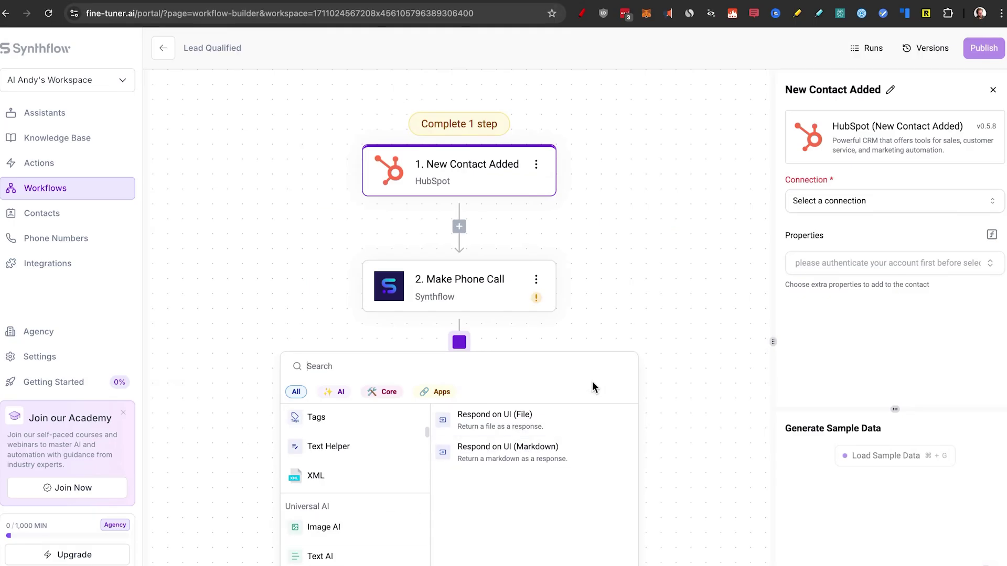
{"action": "left_click", "coordinate": [631, 345]}
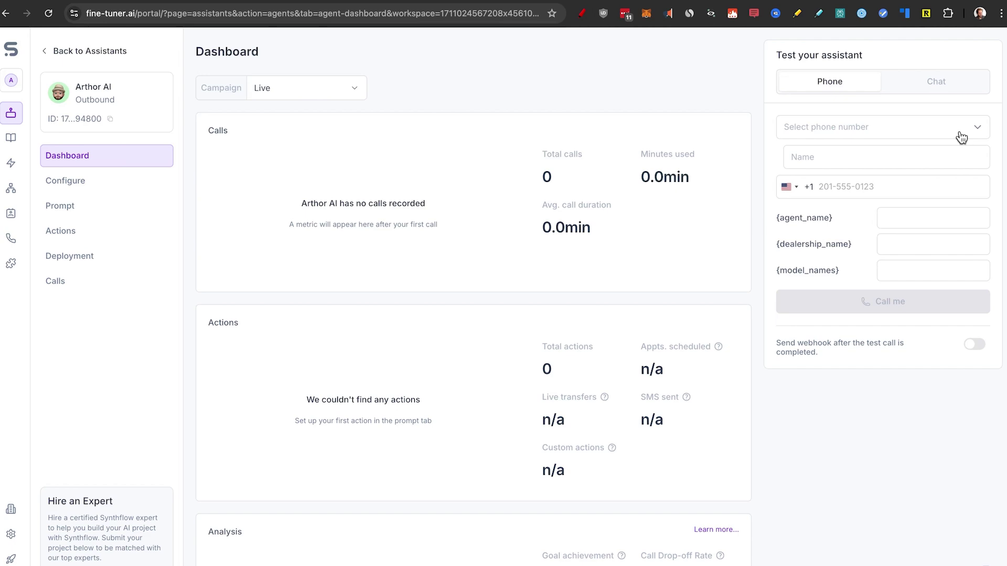
For the Arthor AI test call, select the available outgoing phone number and enter the recipient's name and phone number.
{"action": "left_click", "coordinate": [961, 137]}
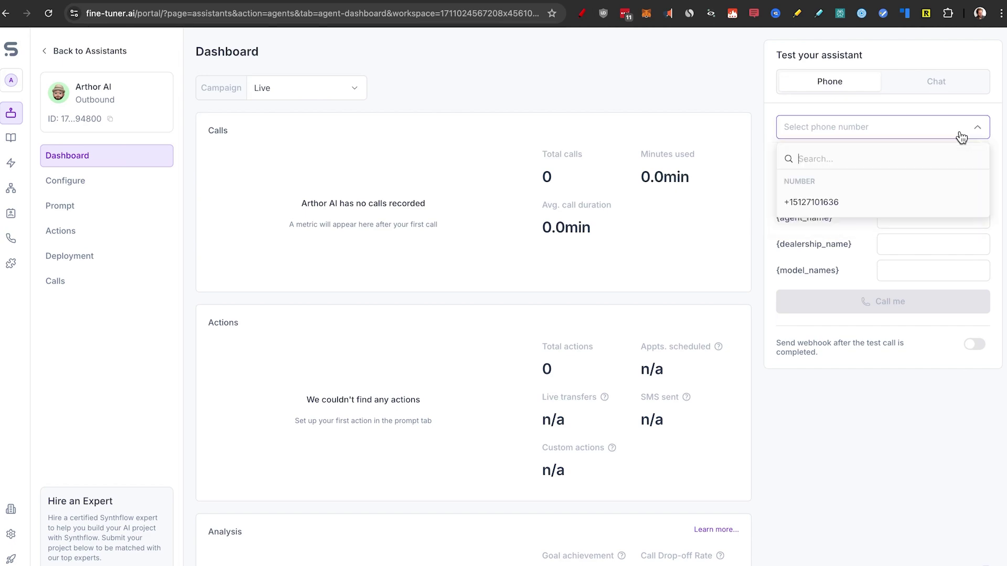
{"action": "left_click", "coordinate": [811, 202]}
{"action": "type", "text": "Andy"}
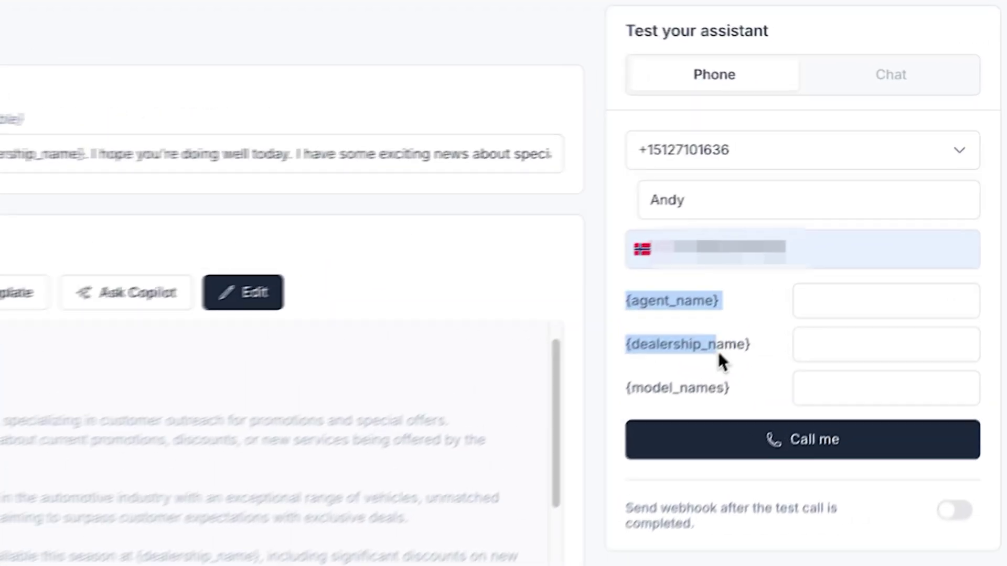
Set agent_name to Arthor, dealership_name to Classy Cars and model_names to Tesla Cybertruck, Model S and Model 3, and start the test call.
{"action": "left_click_drag", "start_coordinate": [718, 361], "coordinate": [753, 391]}
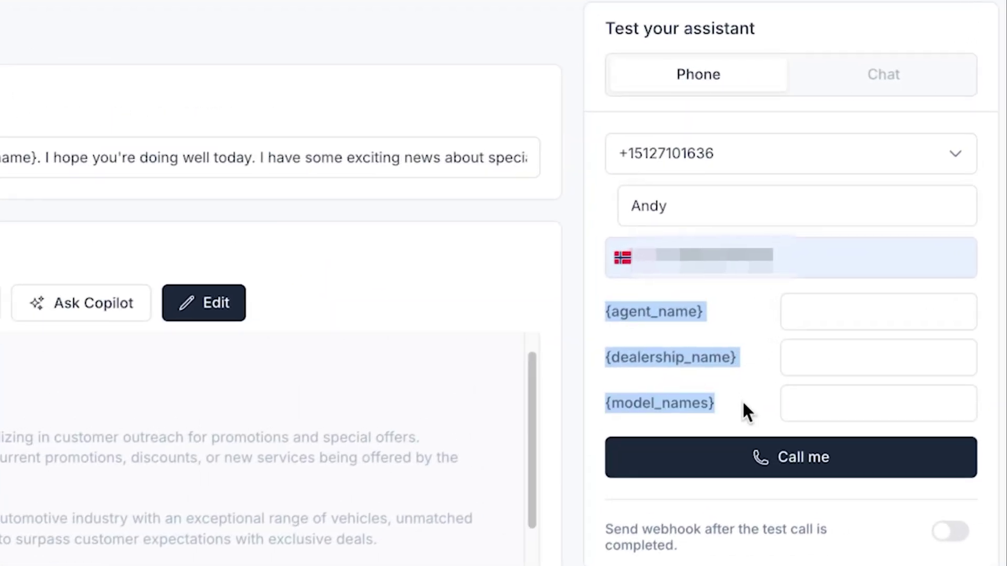
{"action": "left_click", "coordinate": [836, 317]}
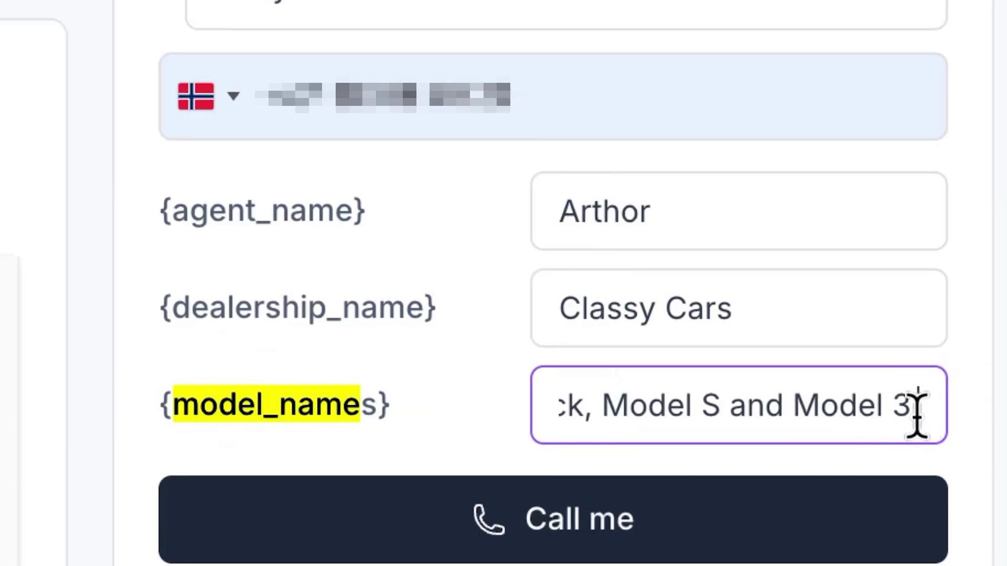
{"action": "left_click_drag", "start_coordinate": [963, 405], "coordinate": [786, 404]}
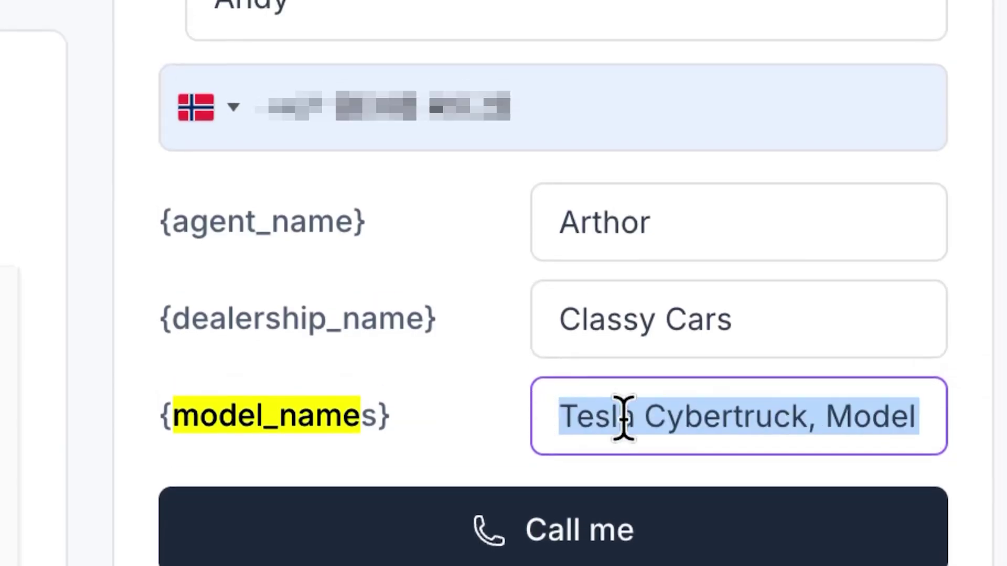
{"action": "left_click", "coordinate": [822, 422]}
{"action": "key", "text": "End"}
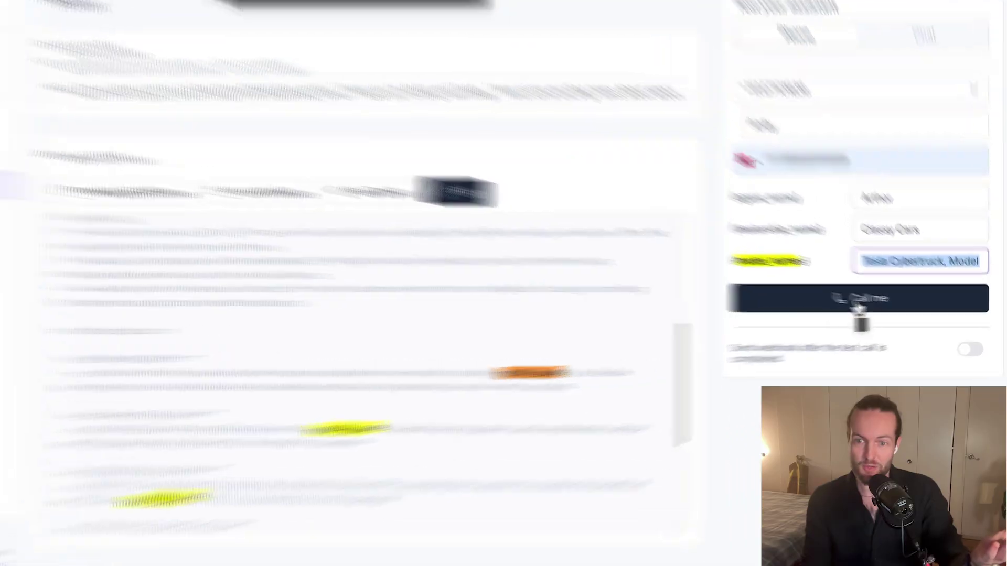
{"action": "left_click", "coordinate": [789, 301]}
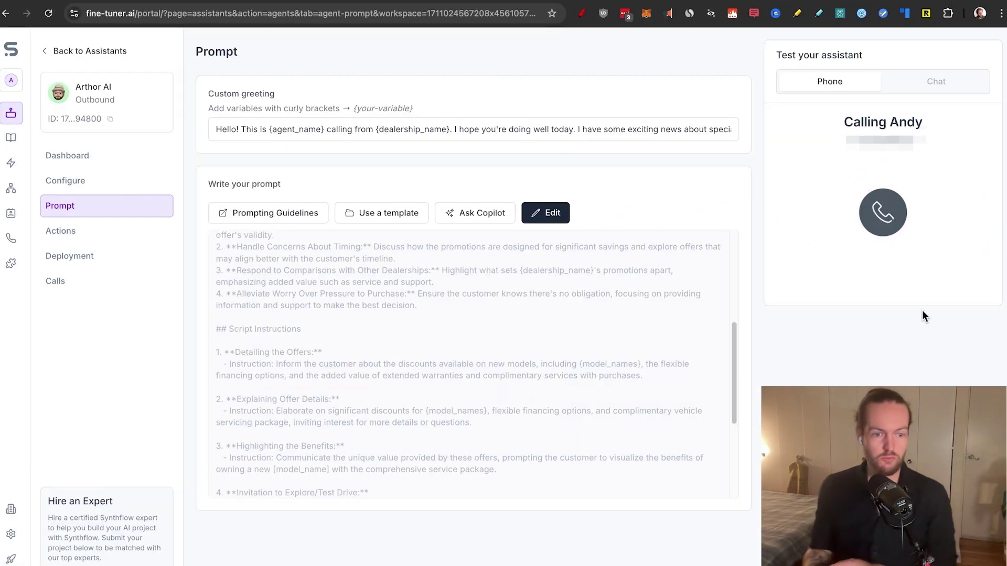